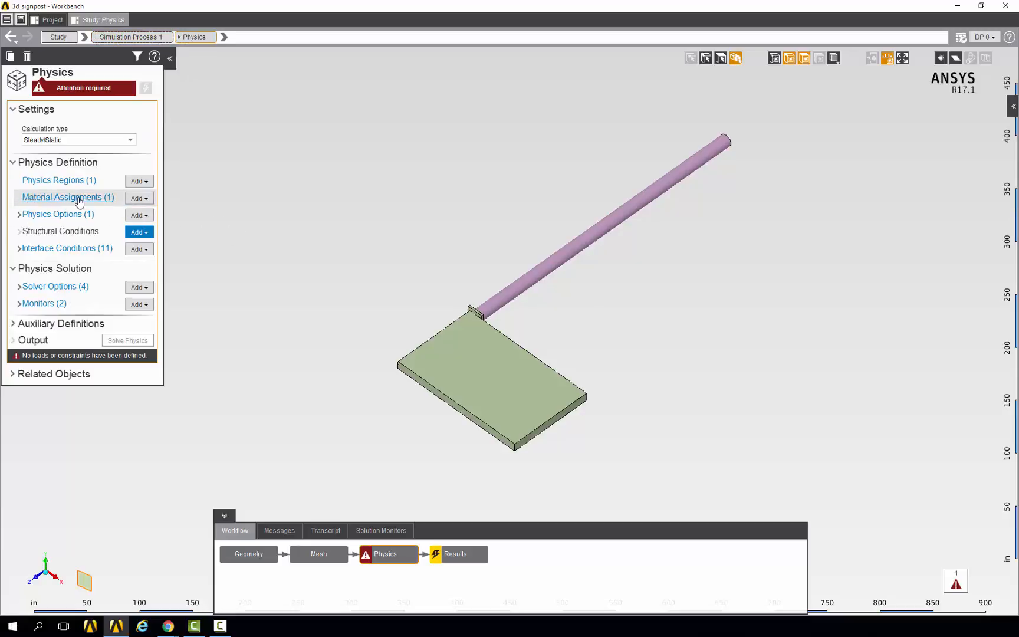
Change the location of the existing Structural Steel material assignment to only the long round post volume
{"action": "left_click", "coordinate": [79, 199]}
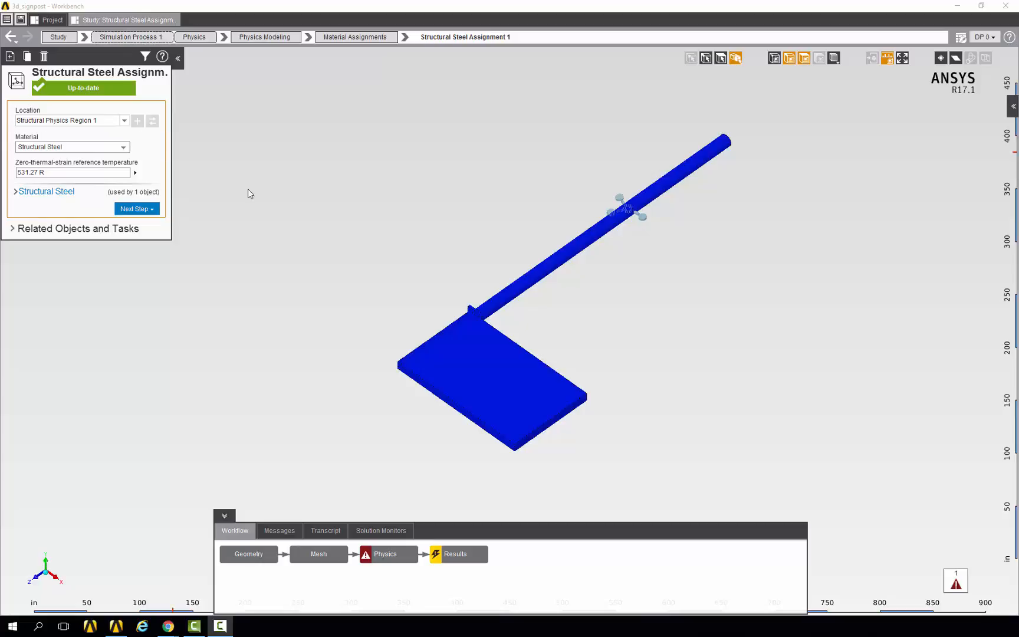
{"action": "left_click", "coordinate": [556, 259]}
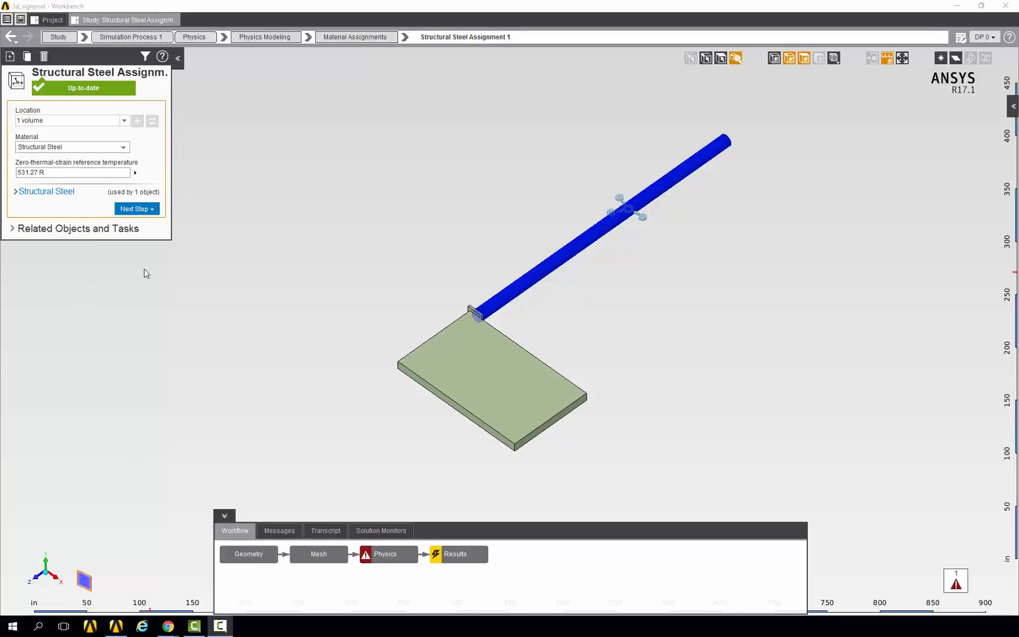
Edit the Structural Steel isotropic elasticity, setting Young's modulus to 3e7 psi and Poisson's ratio to 0
{"action": "left_click", "coordinate": [46, 194]}
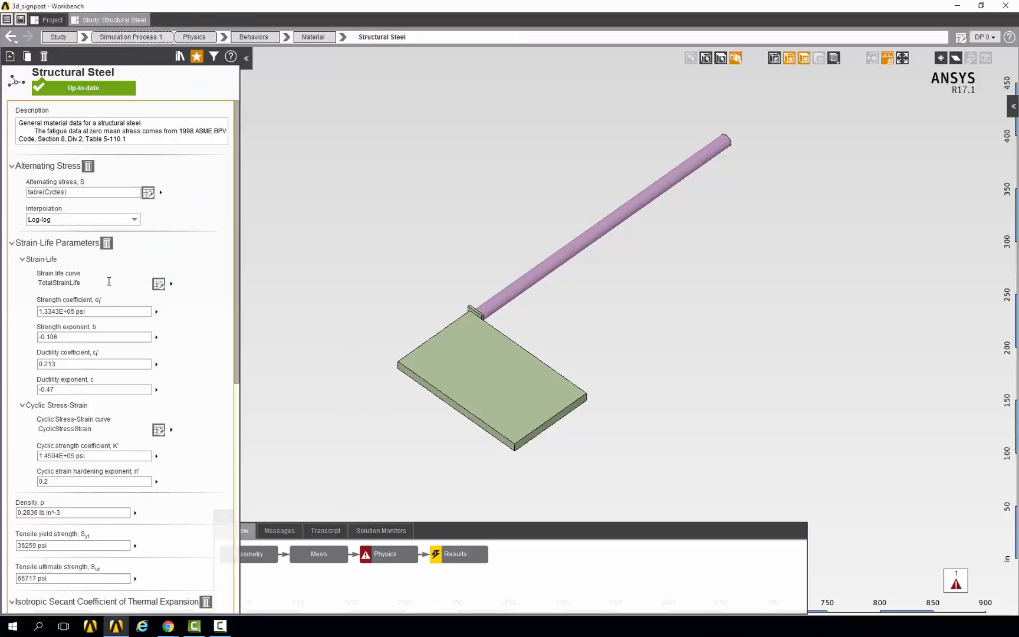
{"action": "left_click", "coordinate": [12, 243]}
{"action": "left_click", "coordinate": [12, 166]}
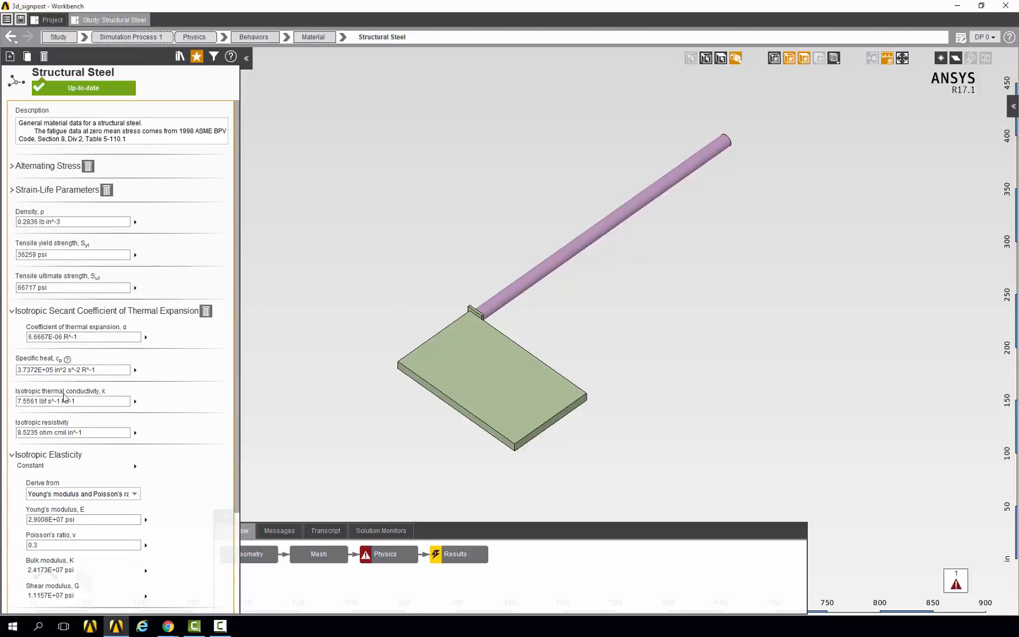
{"action": "left_click", "coordinate": [12, 311]}
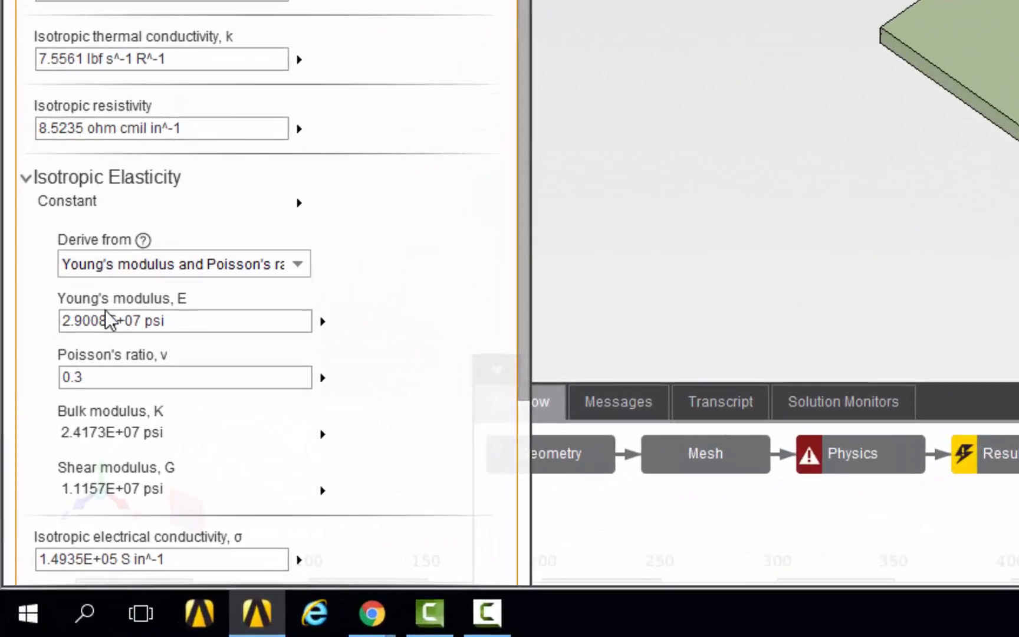
{"action": "left_click", "coordinate": [54, 492]}
{"action": "left_click", "coordinate": [109, 321]}
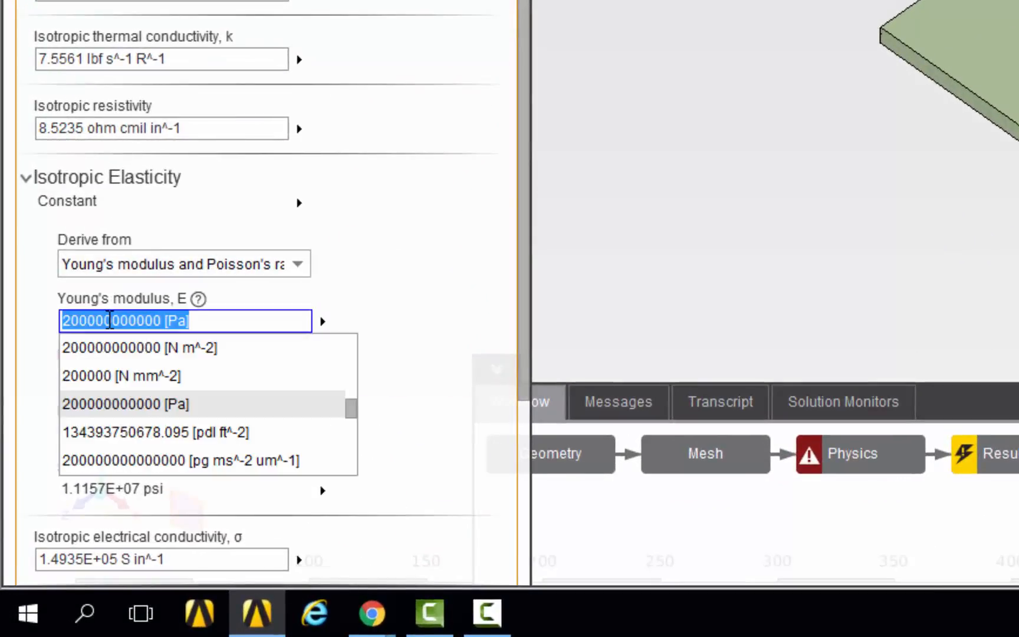
{"action": "type", "text": "3e7 [psi"}
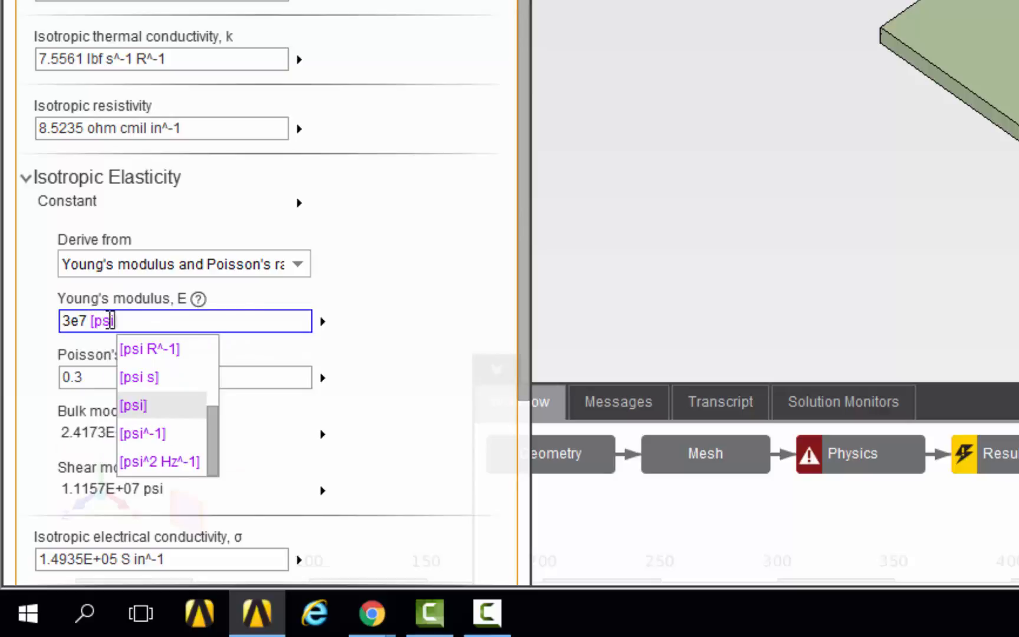
{"action": "key", "text": "Return"}
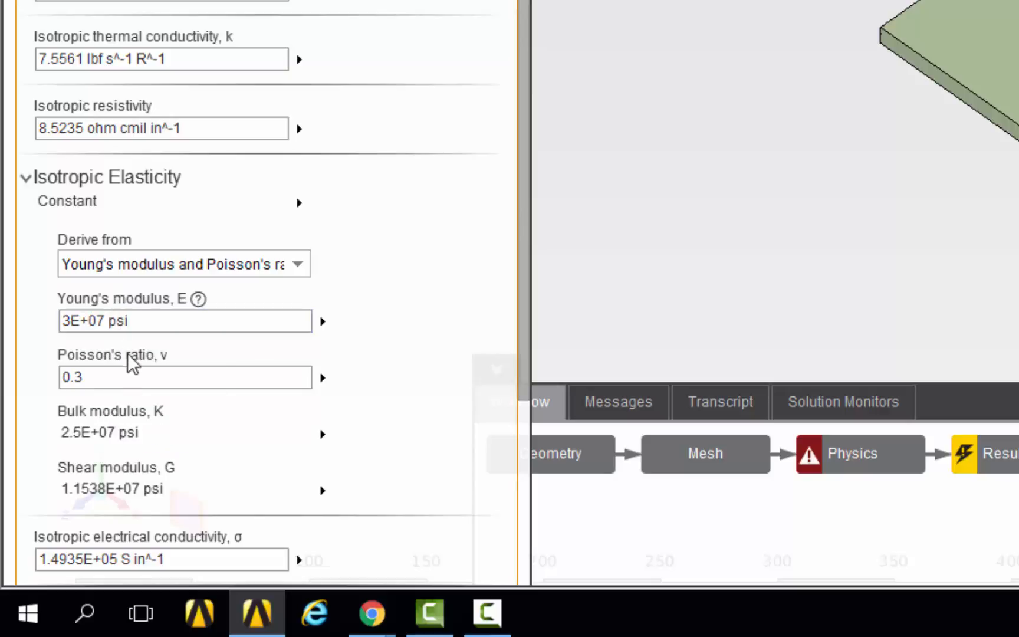
{"action": "left_click", "coordinate": [121, 372]}
{"action": "type", "text": "0"}
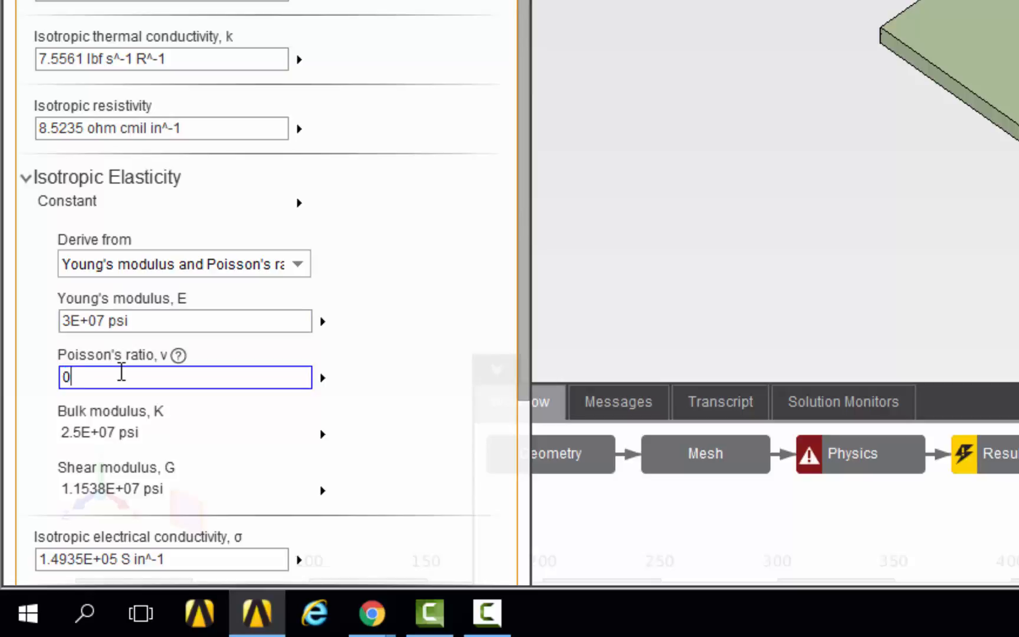
{"action": "key", "text": "Return"}
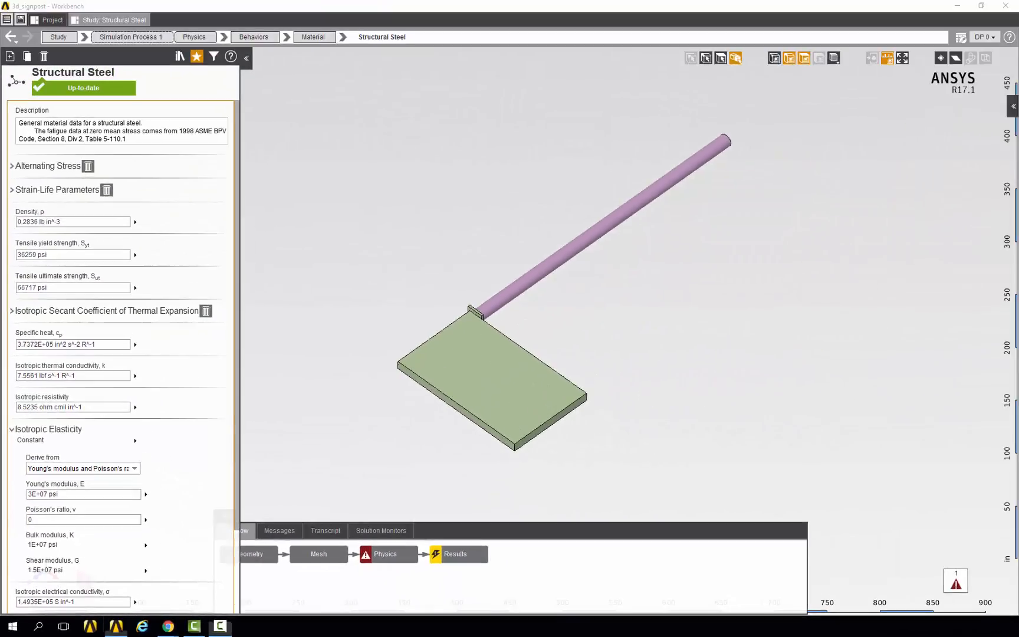
Add a second material assignment located on the sign plate body and the thin strip volume running along the post
{"action": "left_click", "coordinate": [194, 37]}
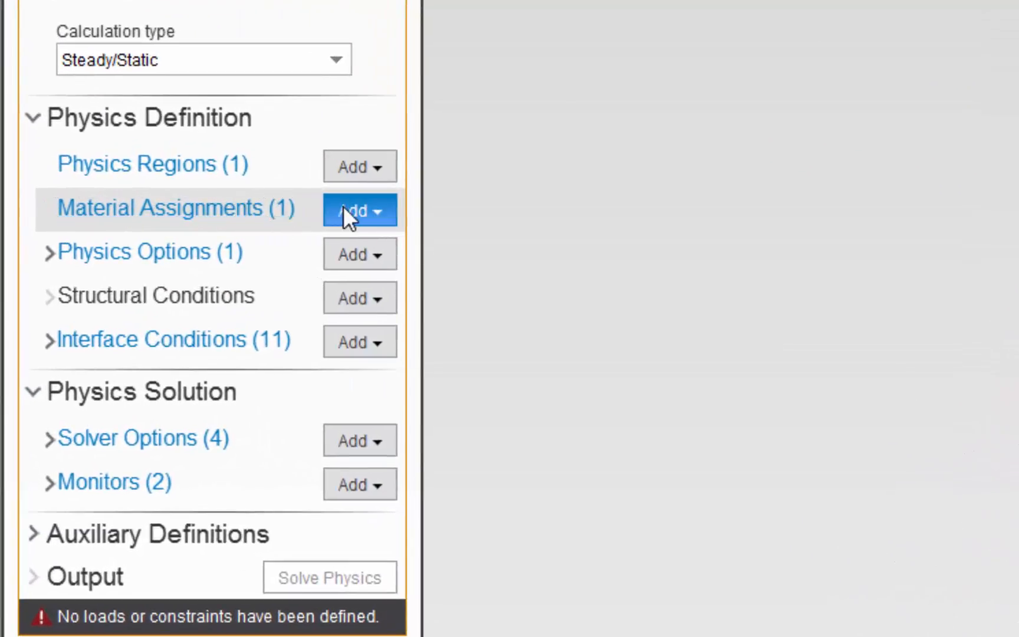
{"action": "left_click", "coordinate": [344, 210]}
{"action": "left_click", "coordinate": [375, 246]}
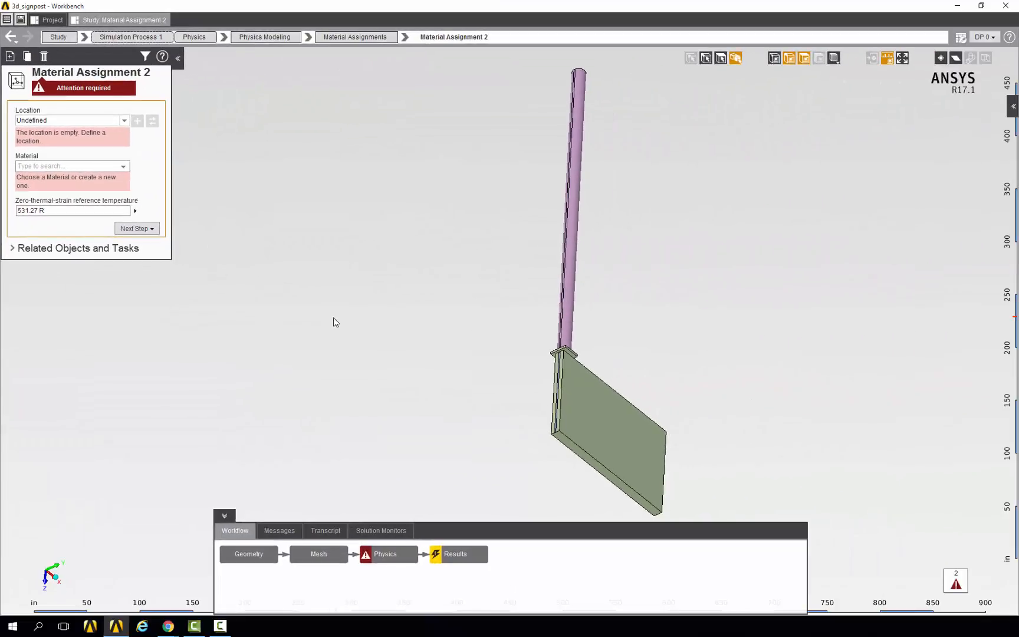
{"action": "left_click", "coordinate": [591, 425]}
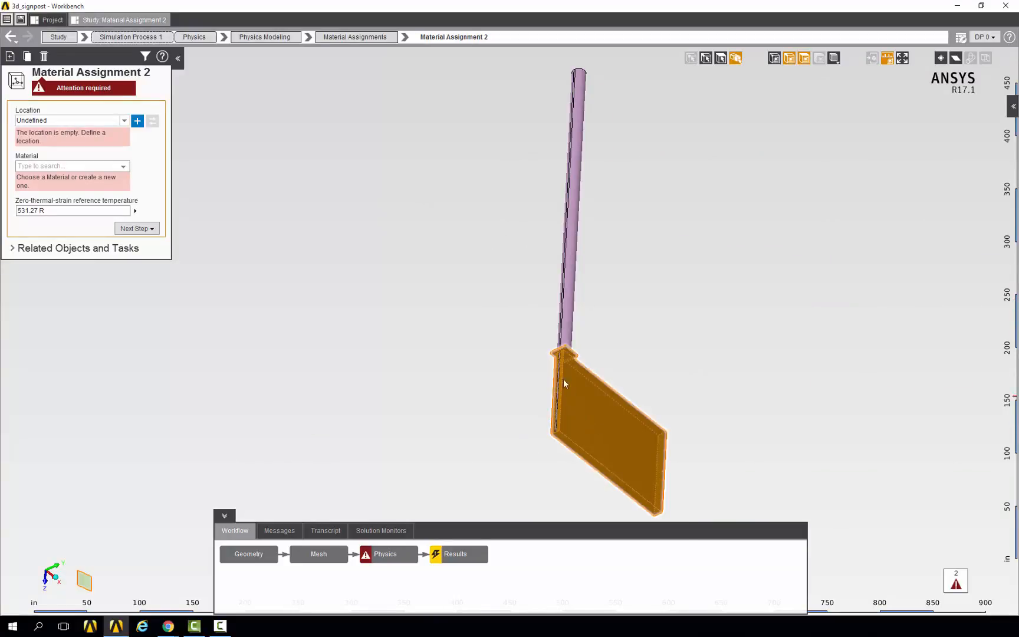
{"action": "scroll", "coordinate": [560, 376], "scroll_direction": "up", "scroll_amount": 5}
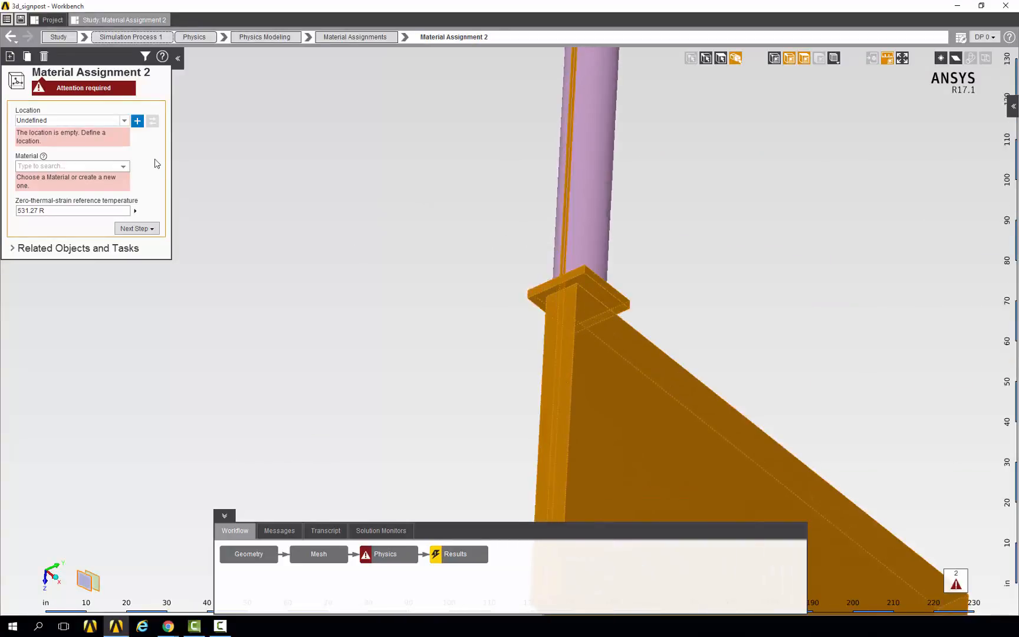
{"action": "left_click", "coordinate": [137, 122]}
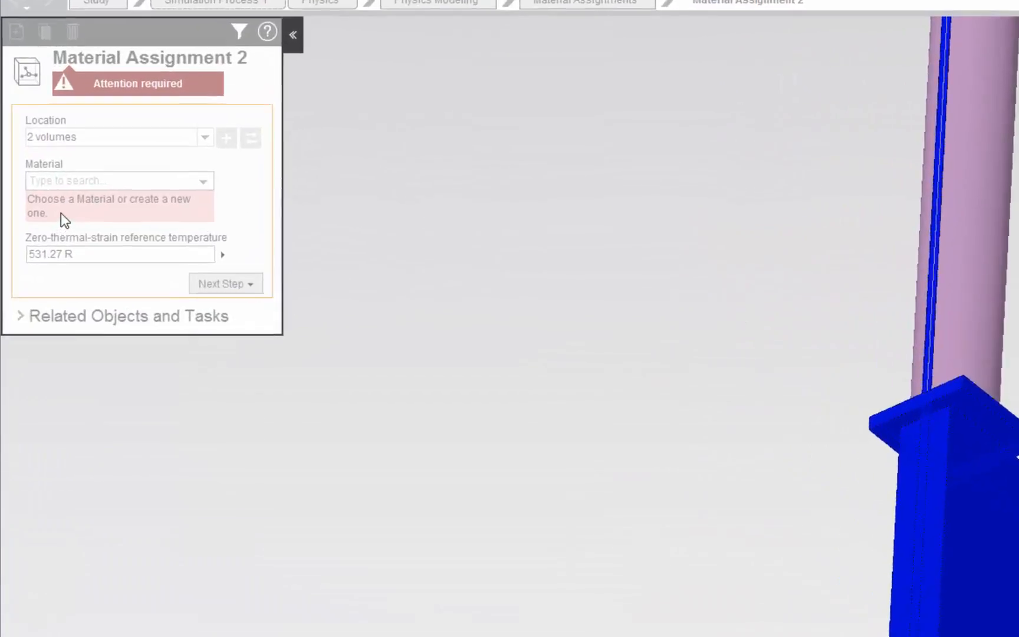
Create a new material for the second material assignment and name it Massless Steel
{"action": "left_click", "coordinate": [90, 180]}
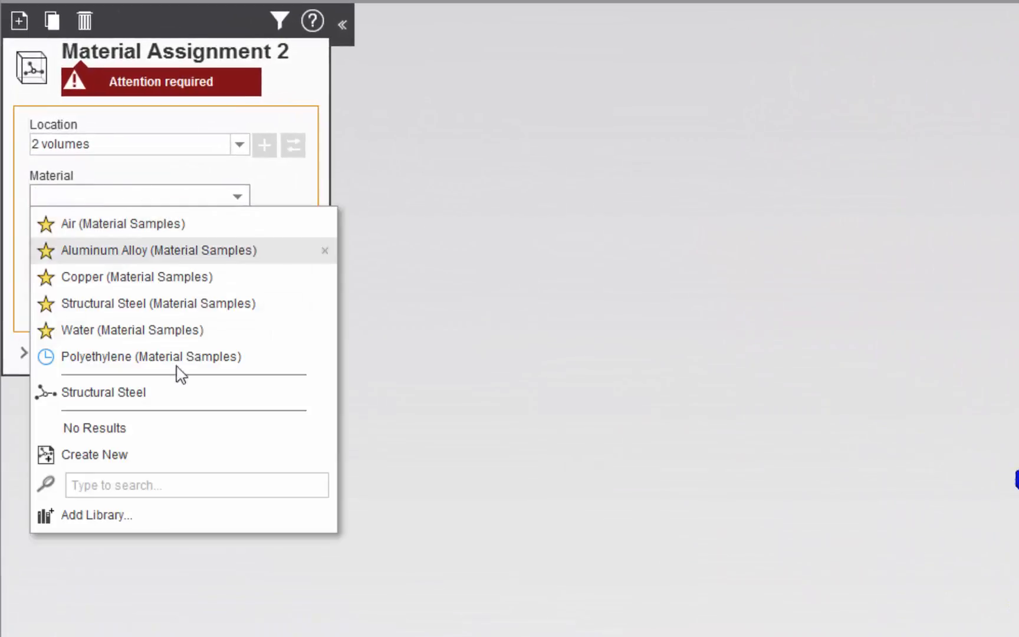
{"action": "left_click", "coordinate": [167, 461]}
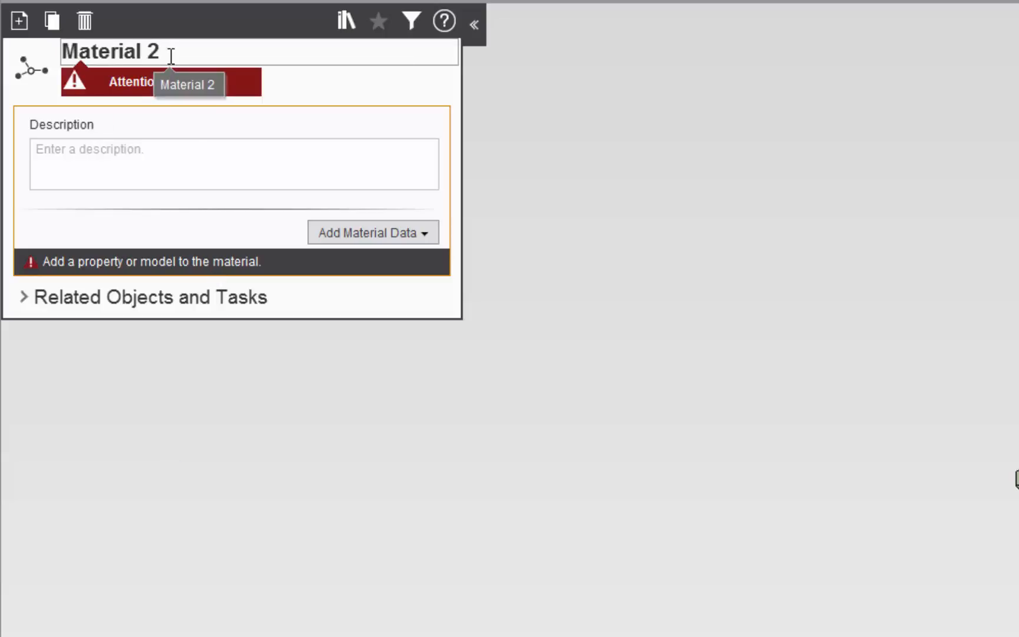
{"action": "left_click_drag", "start_coordinate": [170, 56], "coordinate": [40, 44]}
{"action": "type", "text": "Massl"}
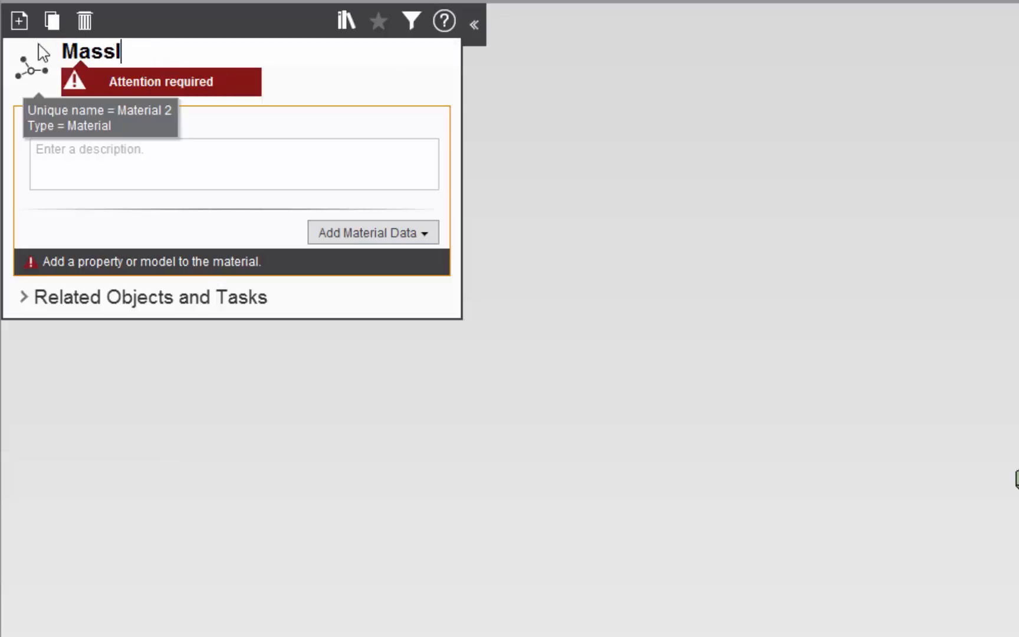
{"action": "type", "text": "ess Steel"}
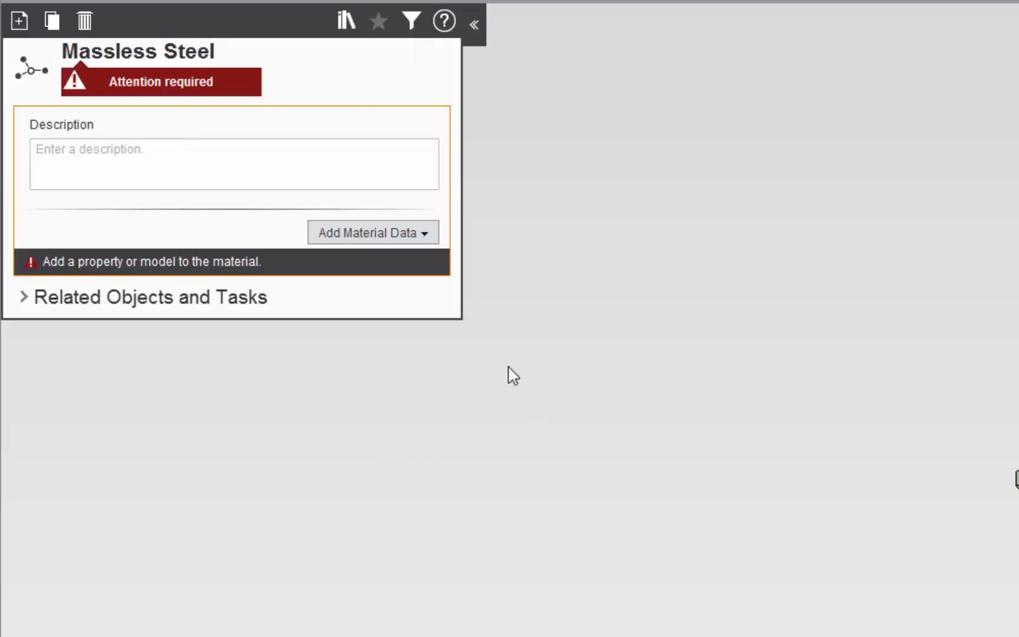
Add a density property to Massless Steel with a value of 1e-30 lb/ft^3
{"action": "left_click", "coordinate": [380, 235]}
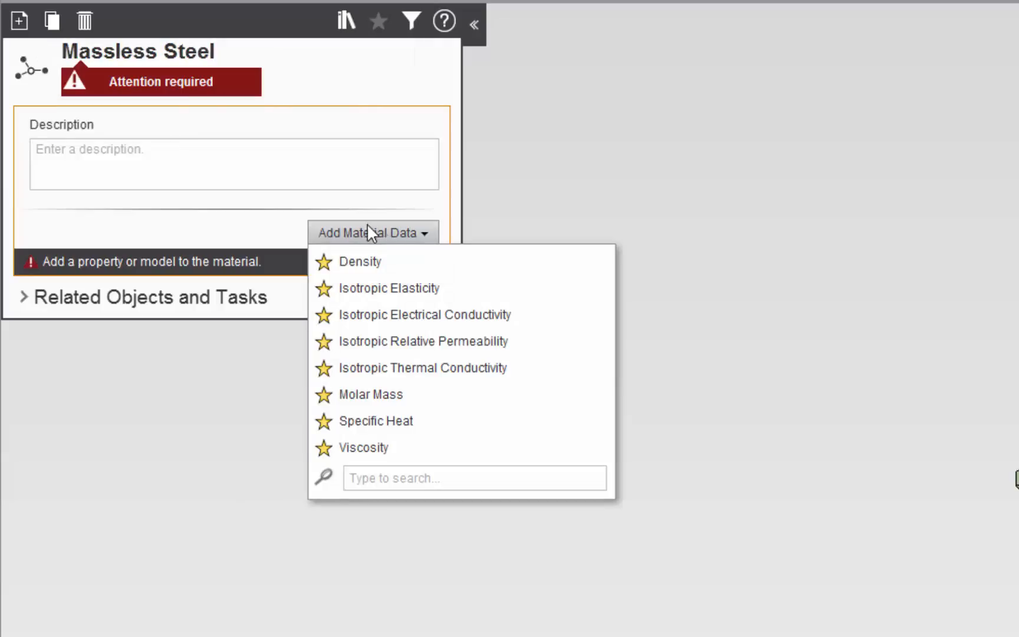
{"action": "left_click", "coordinate": [361, 262]}
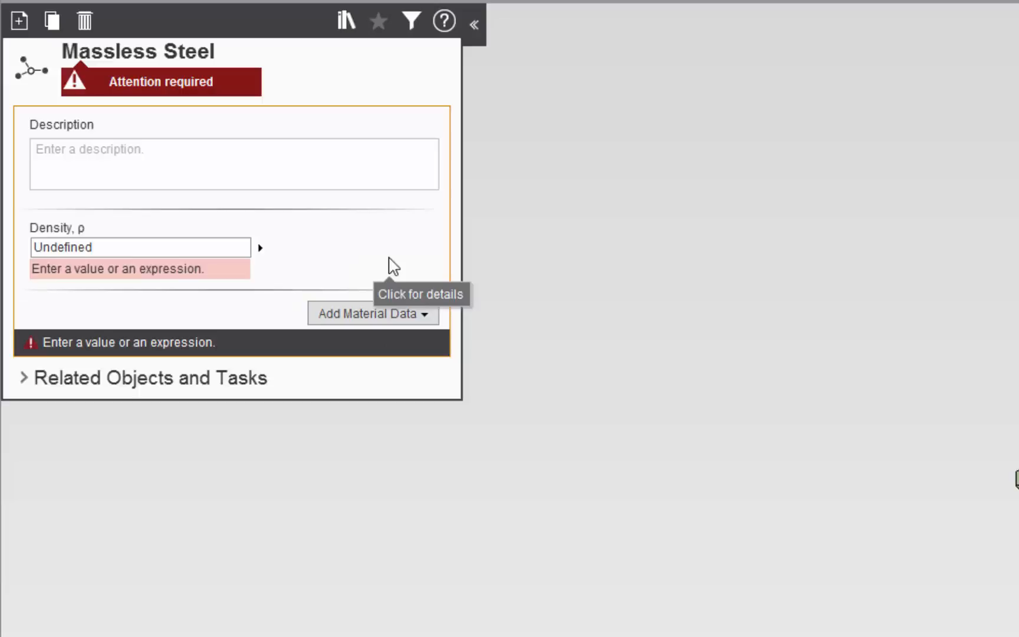
{"action": "left_click", "coordinate": [189, 245]}
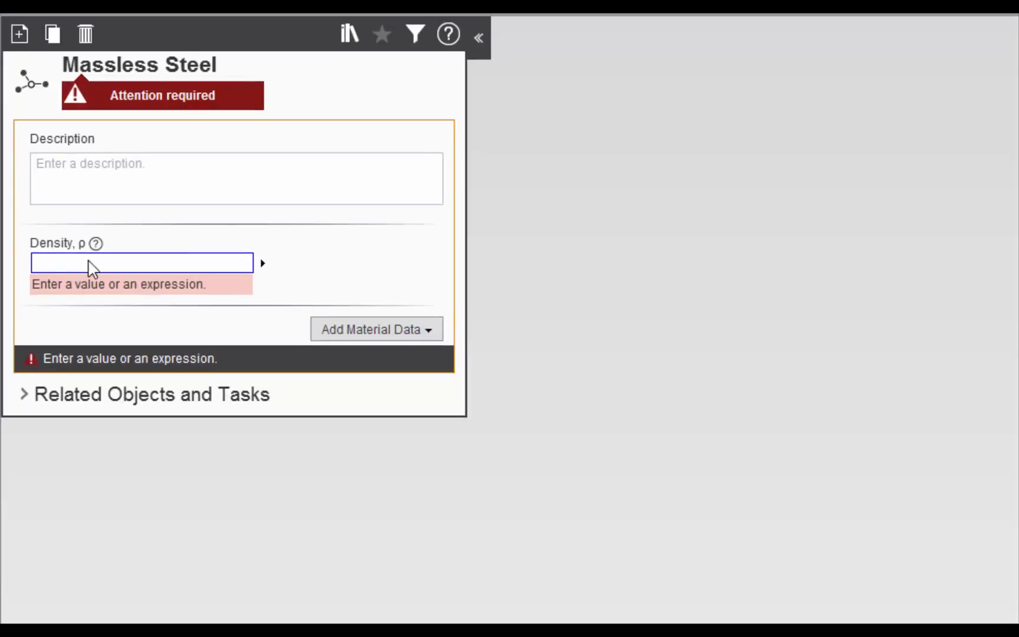
{"action": "type", "text": "1e-30 [lb"}
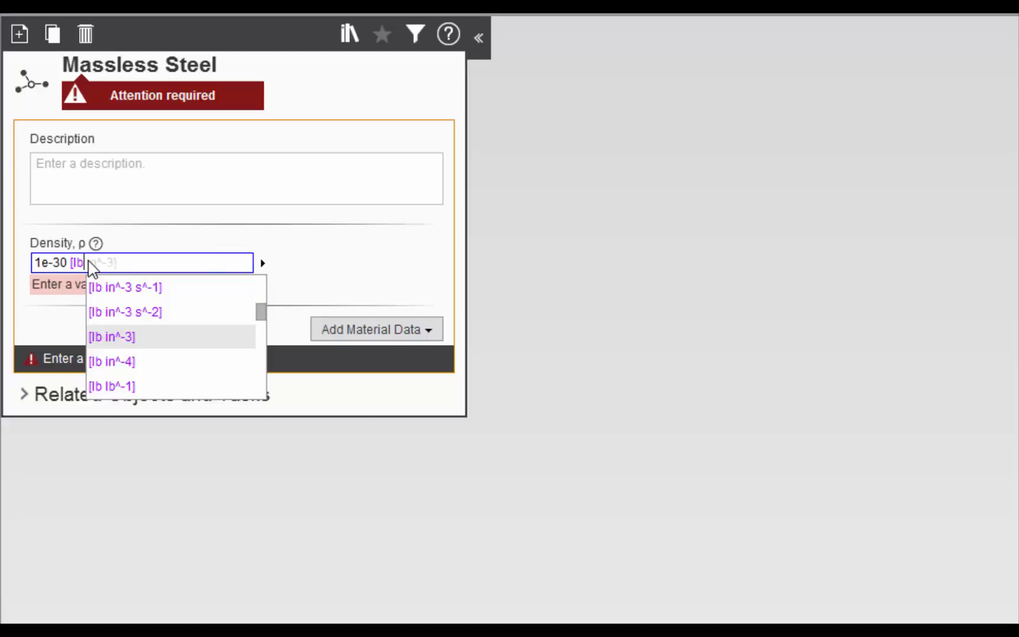
{"action": "type", "text": "/ft^3"}
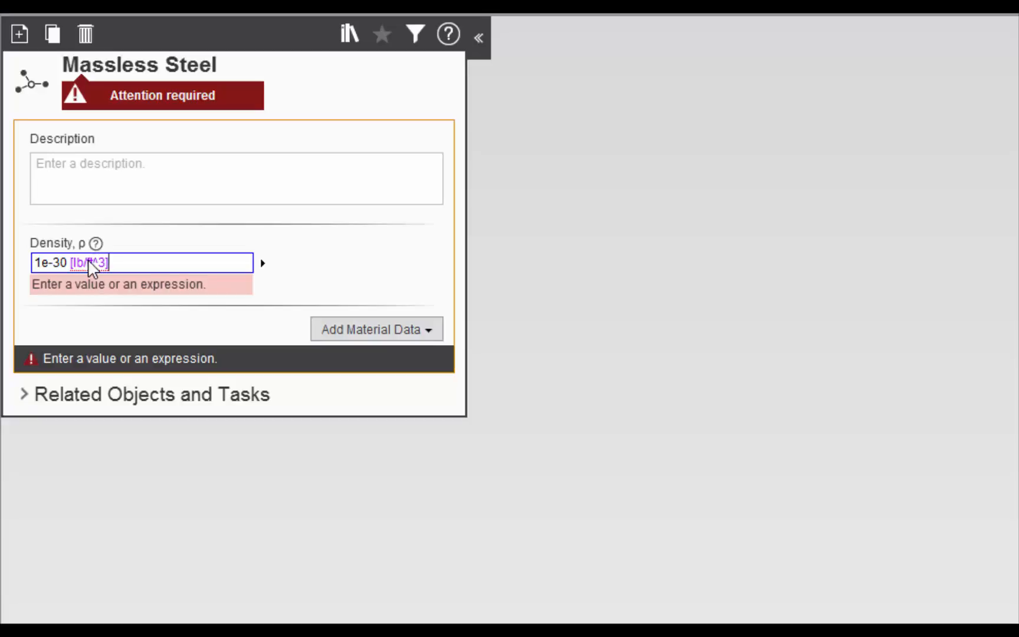
{"action": "key", "text": "Return"}
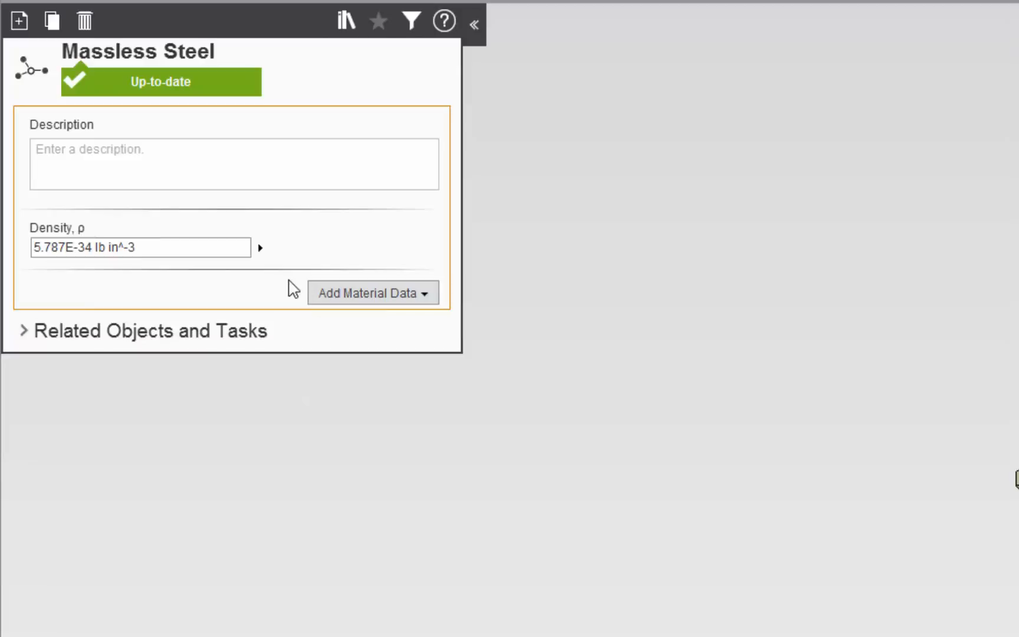
Add isotropic elasticity to Massless Steel with a Young's modulus of 3e7 psi and a Poisson's ratio of 0
{"action": "left_click", "coordinate": [358, 295]}
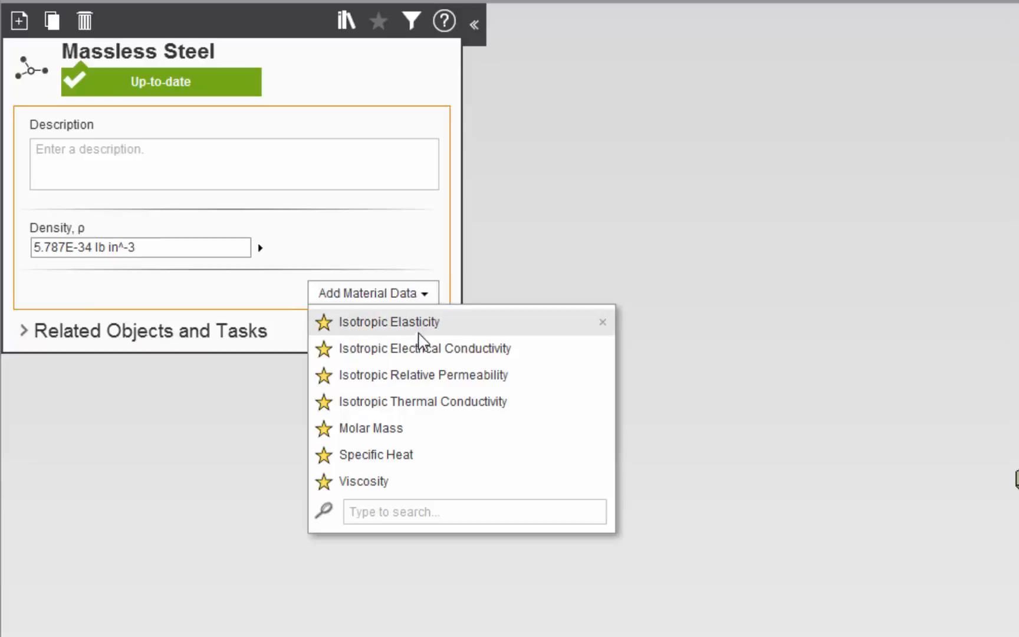
{"action": "left_click", "coordinate": [411, 324]}
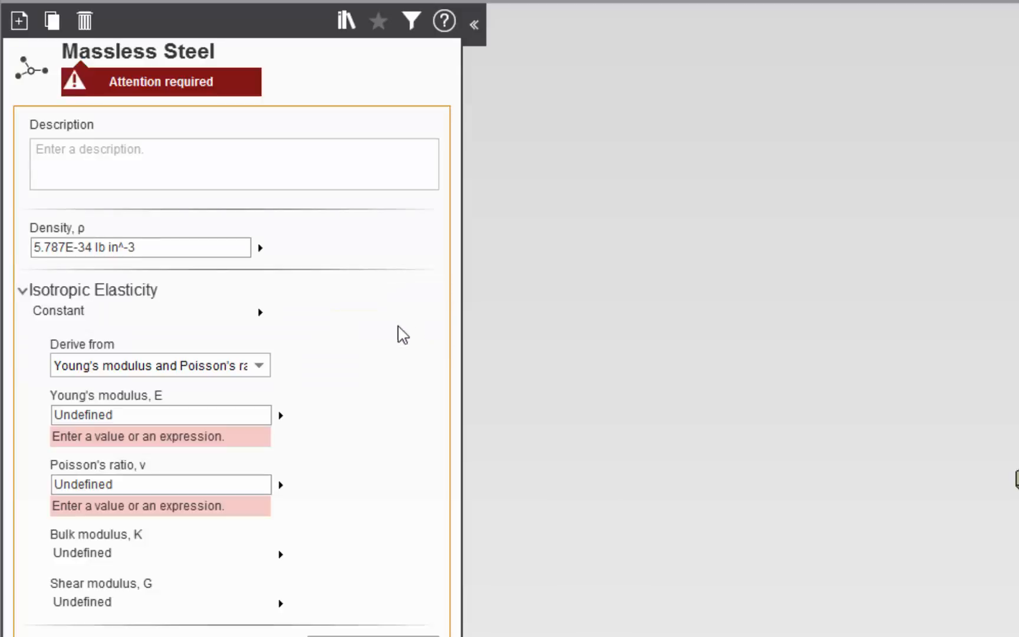
{"action": "left_click", "coordinate": [177, 414]}
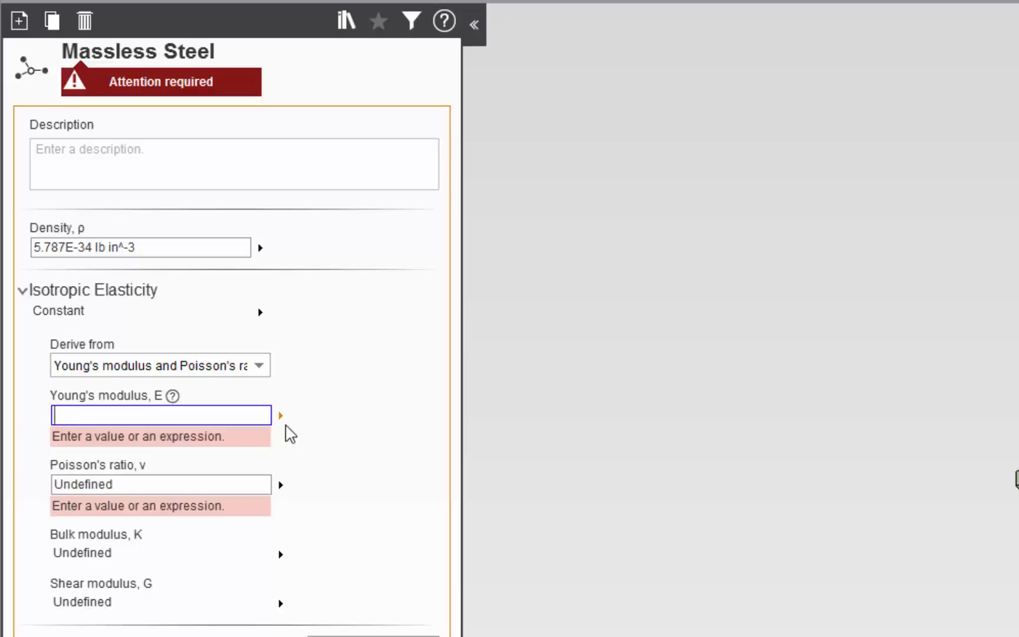
{"action": "type", "text": "3e7 [psi"}
{"action": "key", "text": "Return"}
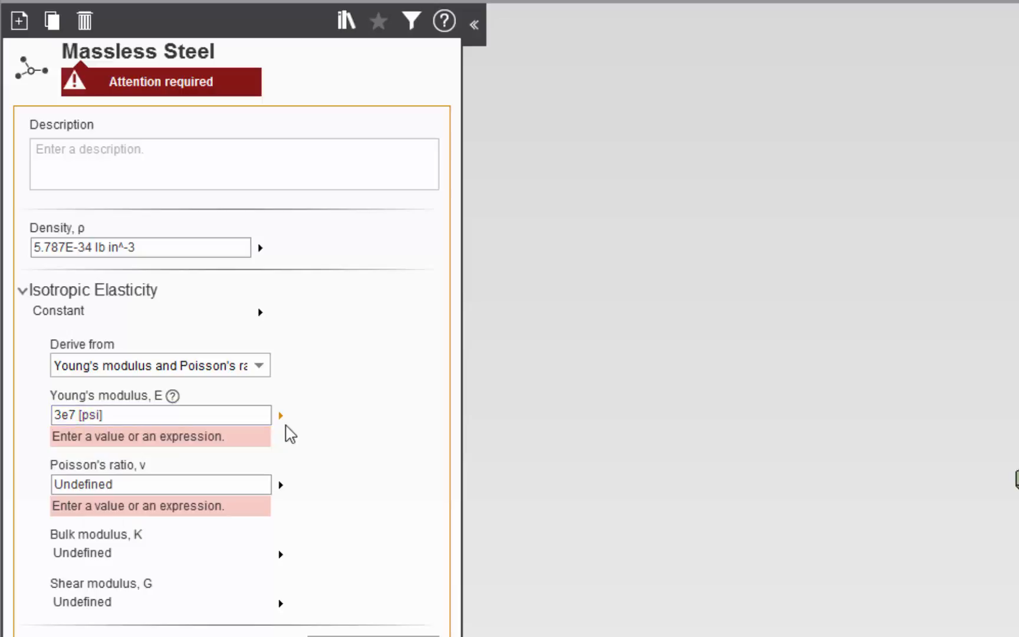
{"action": "left_click", "coordinate": [125, 464]}
{"action": "type", "text": "0"}
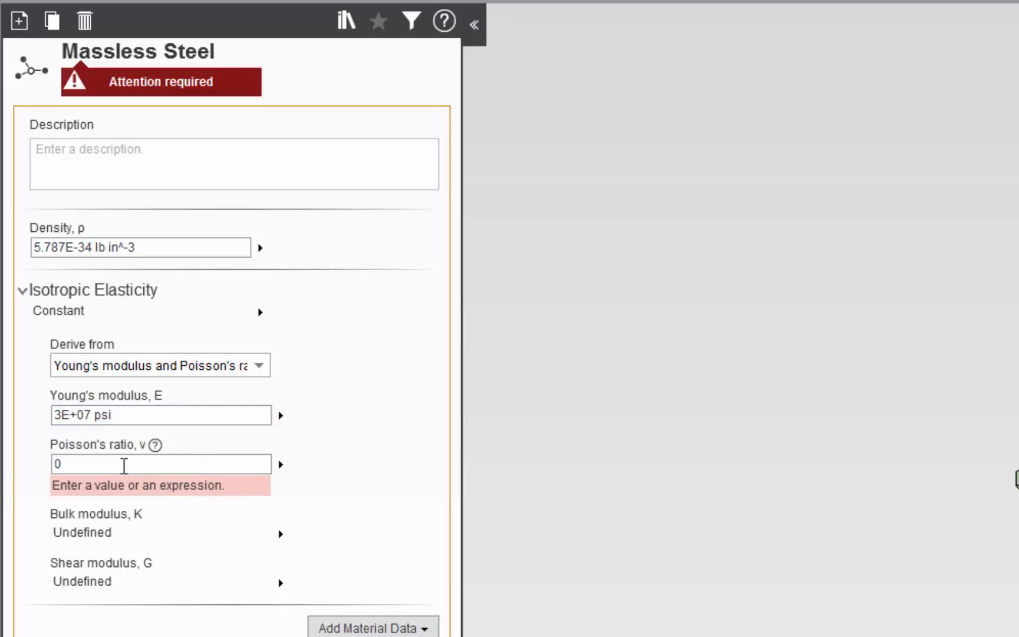
{"action": "key", "text": "Return"}
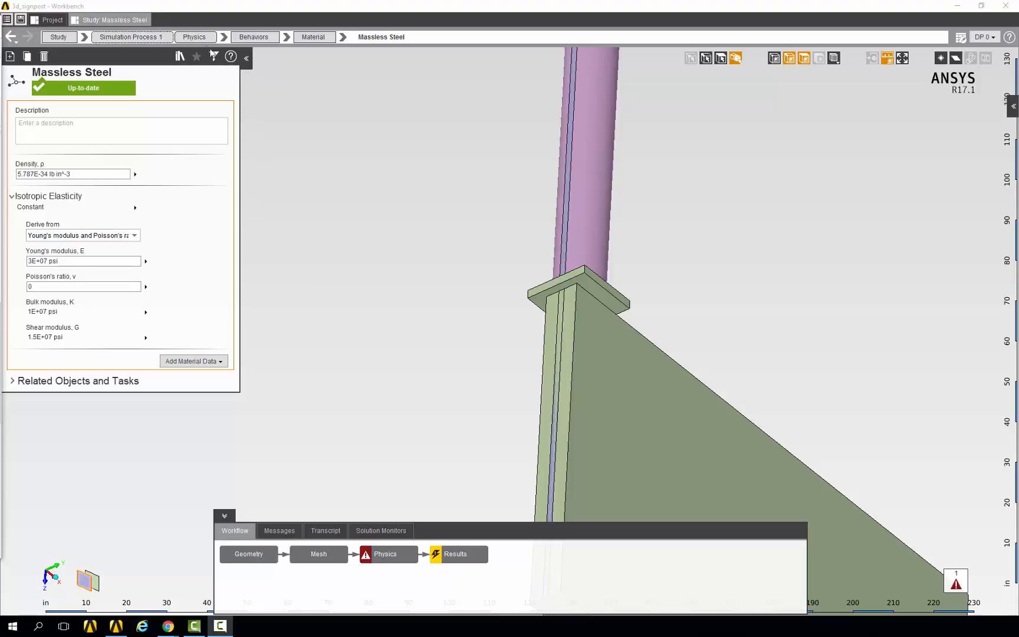
Add a force condition applied remotely from an originating point and located on the large flat face of the sign plate
{"action": "left_click", "coordinate": [194, 37]}
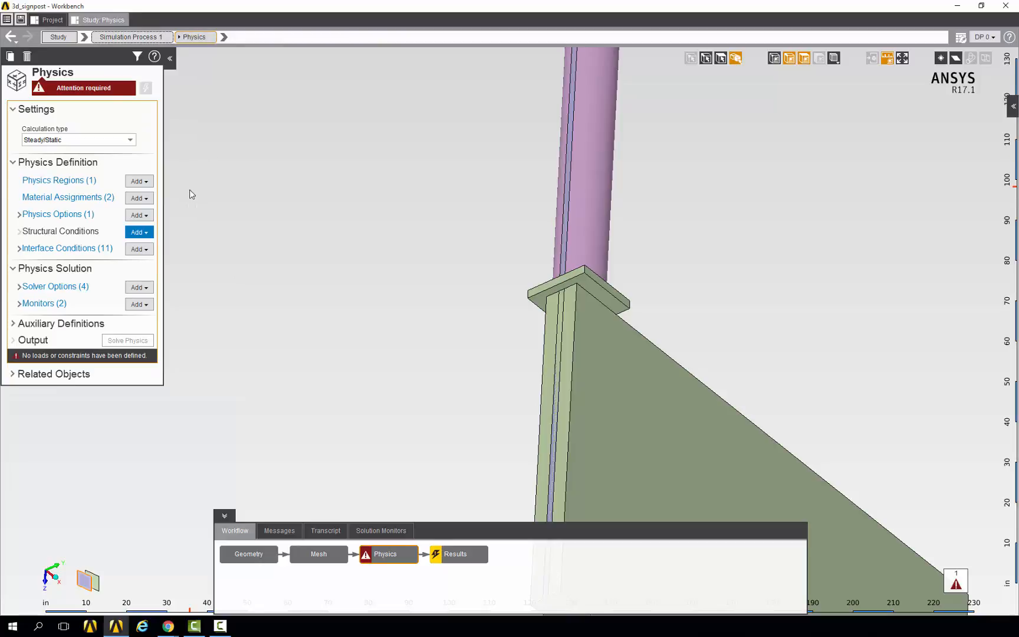
{"action": "left_click", "coordinate": [139, 233]}
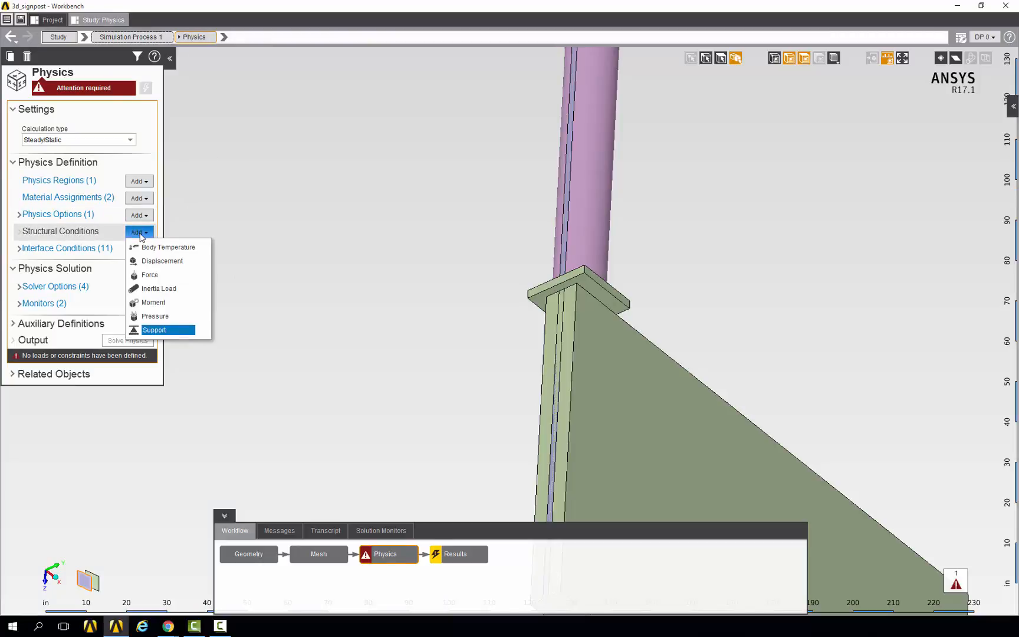
{"action": "left_click", "coordinate": [171, 281]}
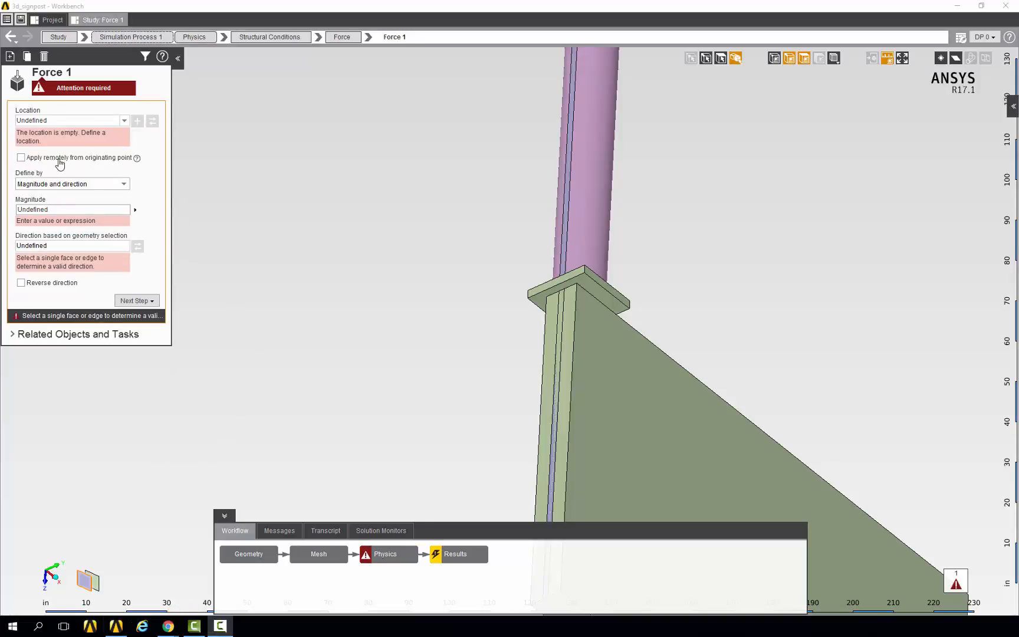
{"action": "left_click", "coordinate": [21, 158]}
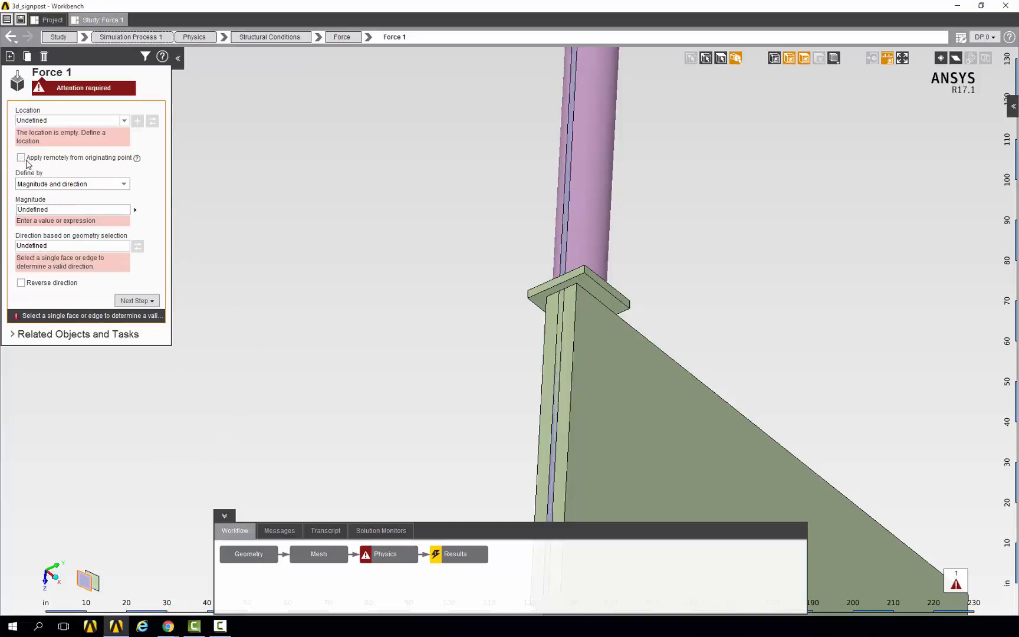
{"action": "left_click", "coordinate": [55, 577]}
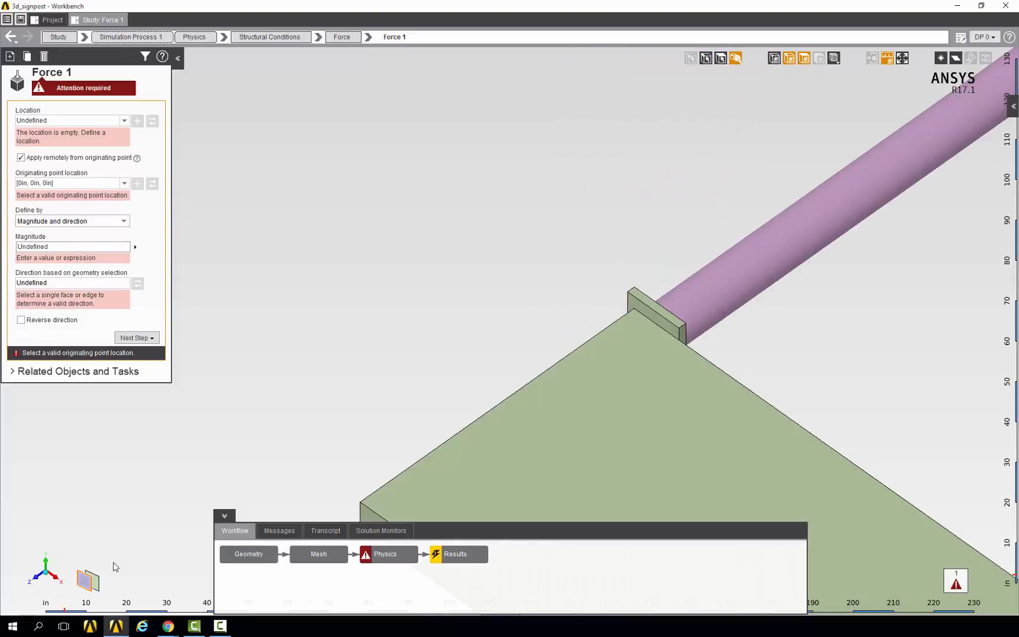
{"action": "left_click", "coordinate": [903, 60]}
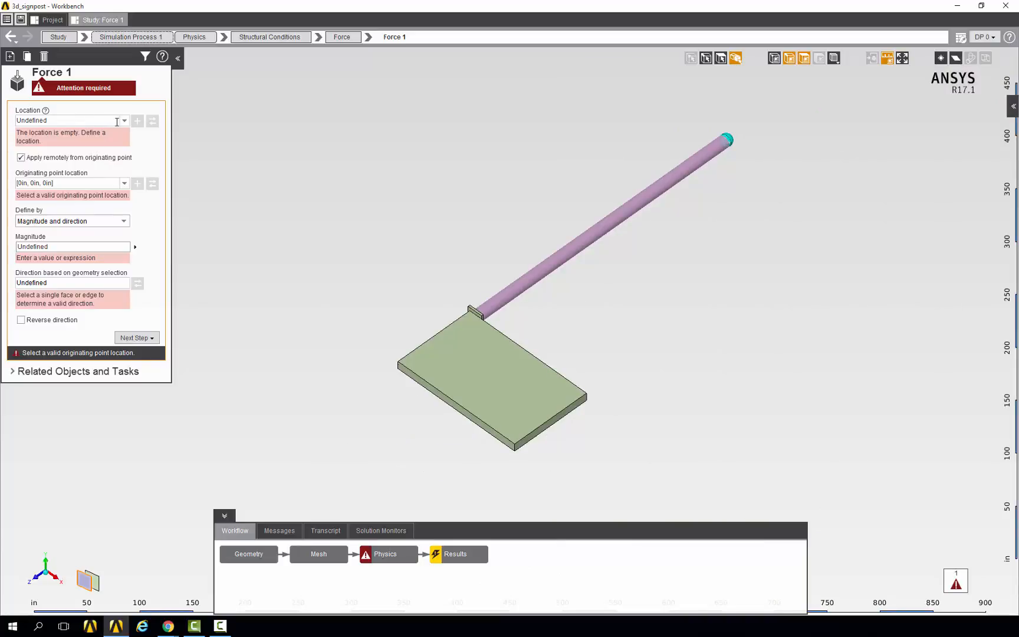
{"action": "left_click", "coordinate": [720, 60]}
{"action": "left_click", "coordinate": [478, 361]}
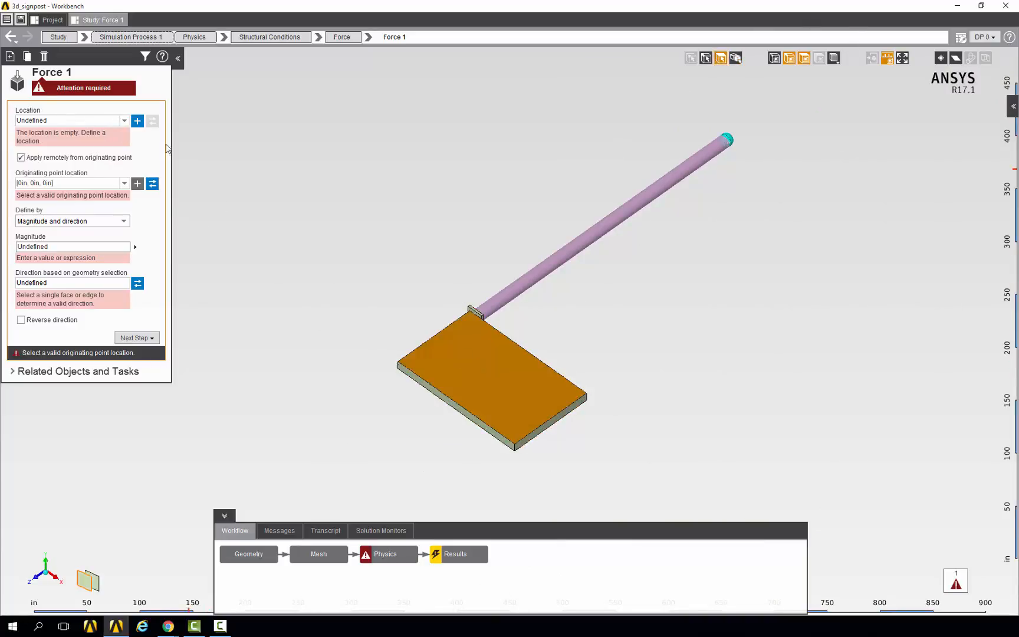
{"action": "left_click", "coordinate": [137, 120]}
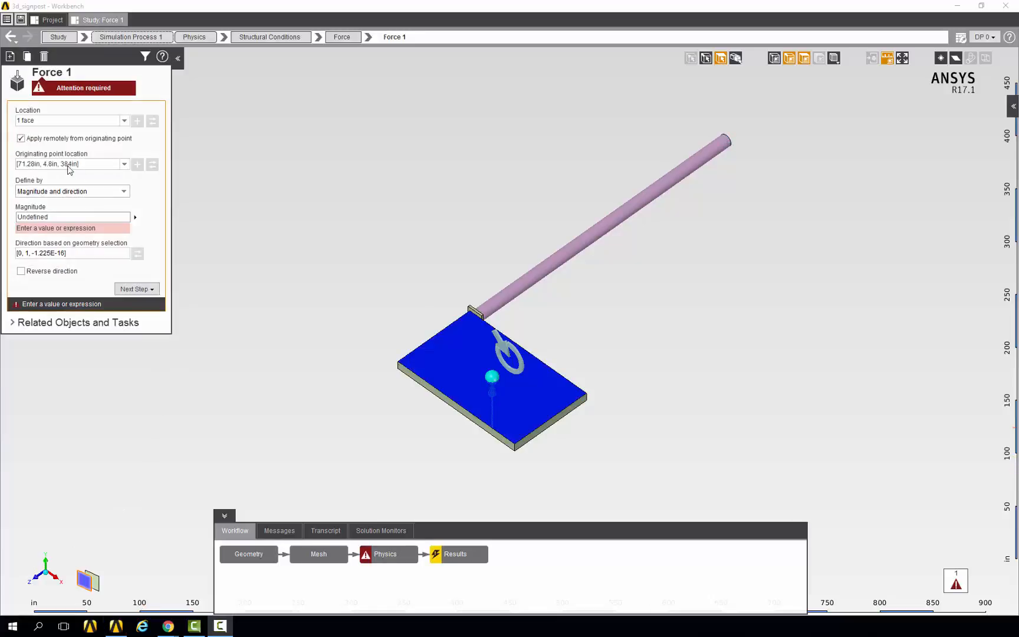
Define the force by directional components with a Y component of 8000 lbf
{"action": "left_click", "coordinate": [55, 191]}
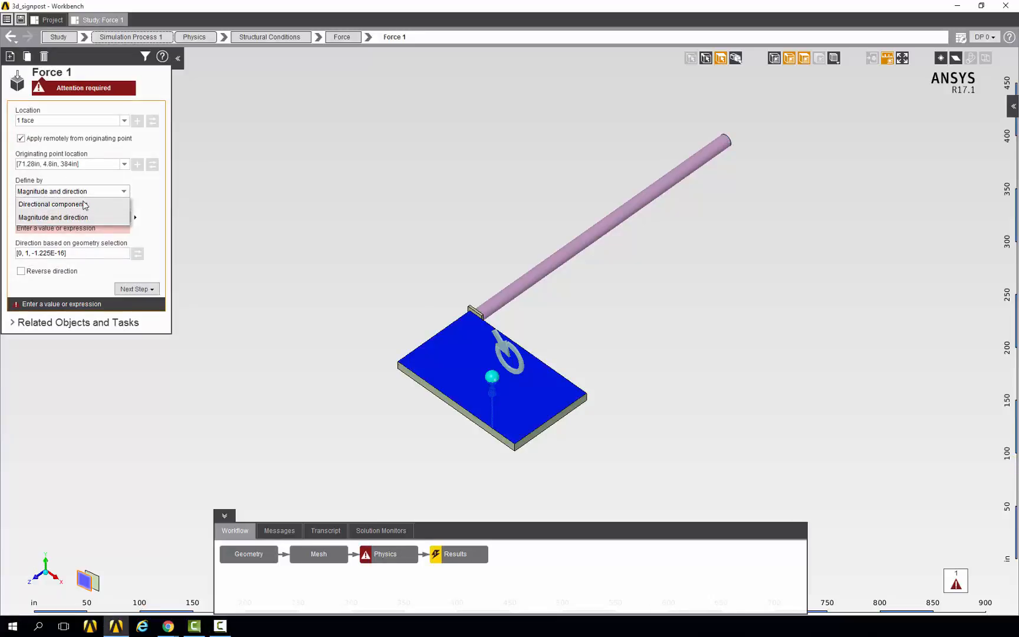
{"action": "left_click", "coordinate": [82, 204]}
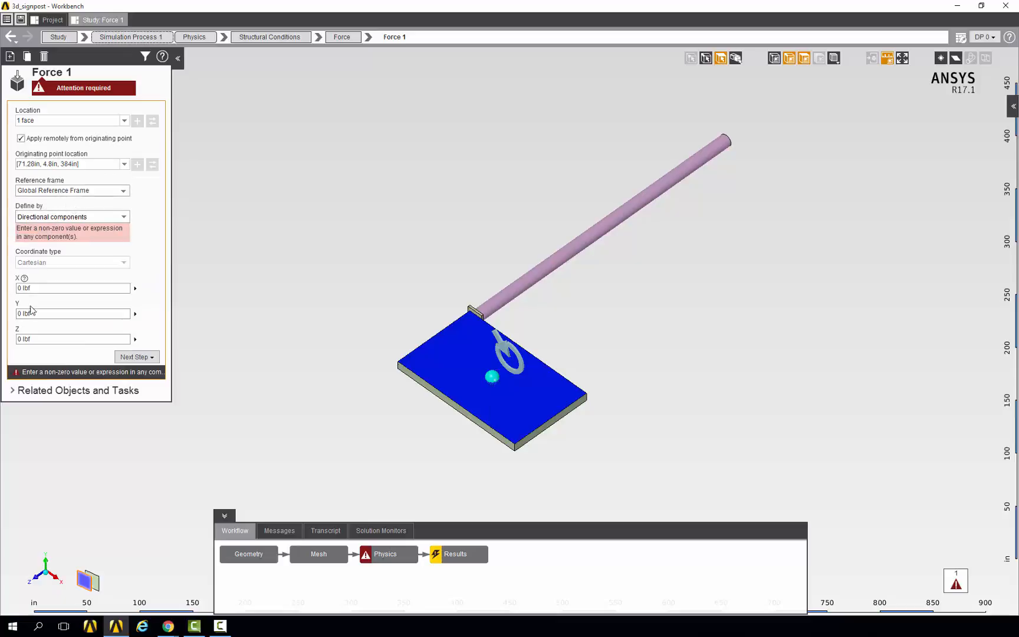
{"action": "left_click", "coordinate": [23, 313]}
{"action": "left_click", "coordinate": [37, 315]}
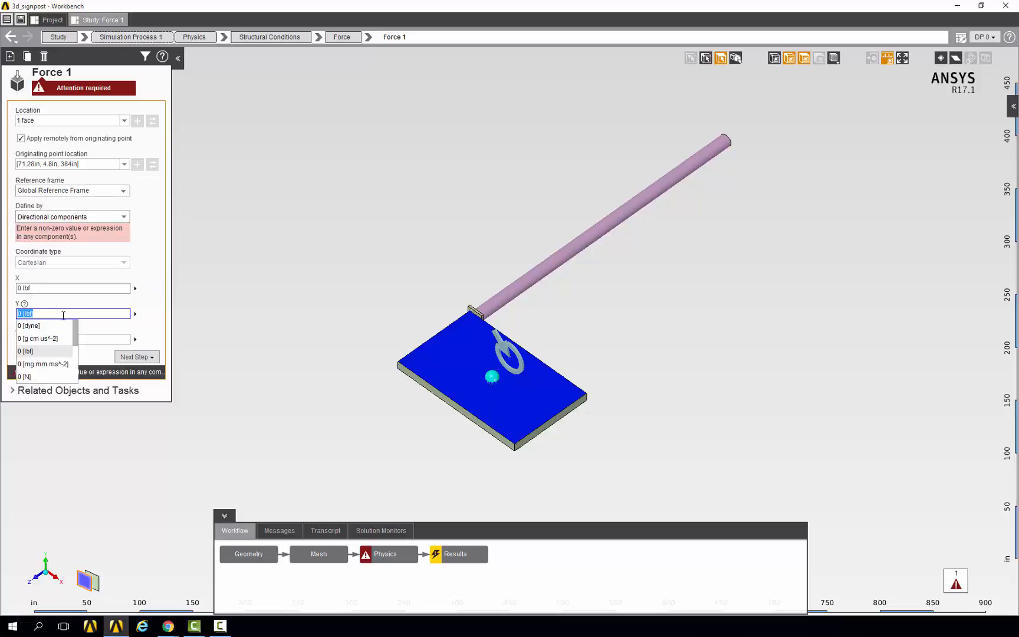
{"action": "type", "text": "8000"}
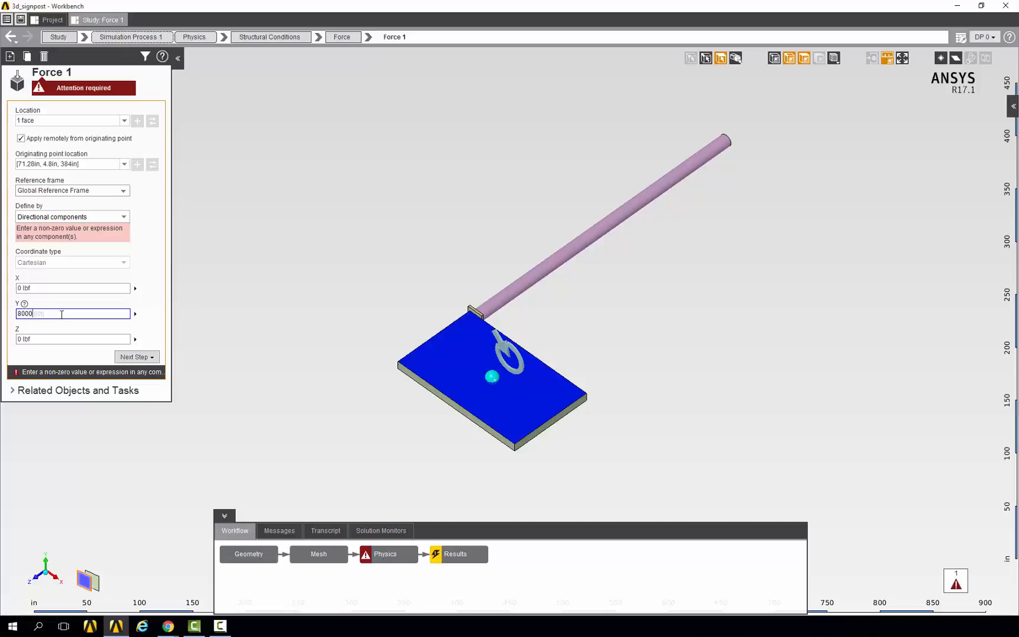
{"action": "key", "text": "Return"}
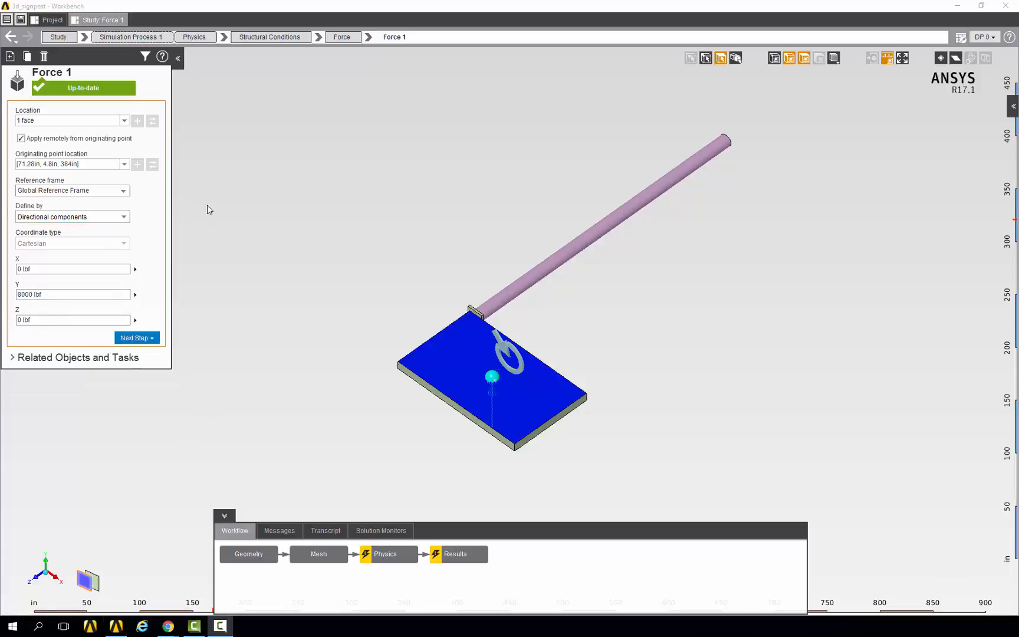
Rename the sign plate force as FY1
{"action": "left_click", "coordinate": [85, 70]}
{"action": "type", "text": "FY"}
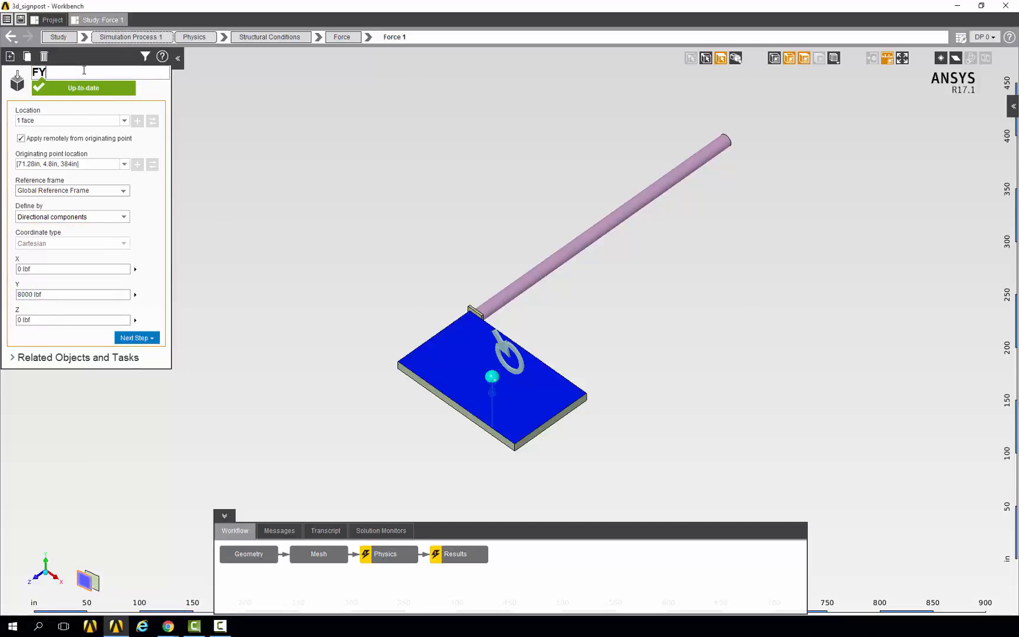
{"action": "type", "text": "1"}
{"action": "key", "text": "Return"}
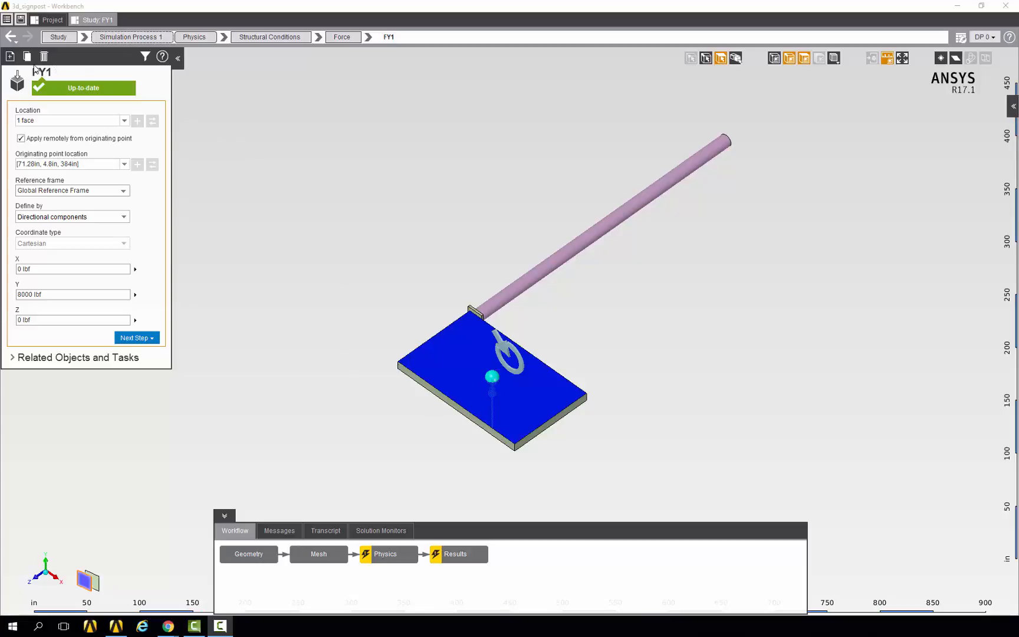
Add a second force named WZ1 located on the sign plate's narrow end face farthest from the post
{"action": "left_click", "coordinate": [10, 58]}
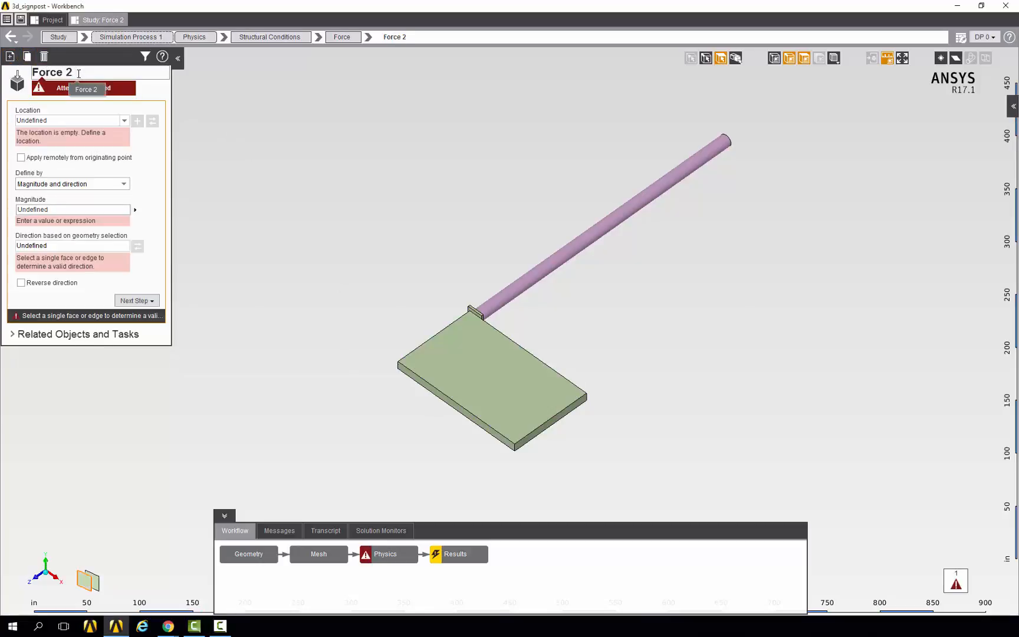
{"action": "type", "text": "W"}
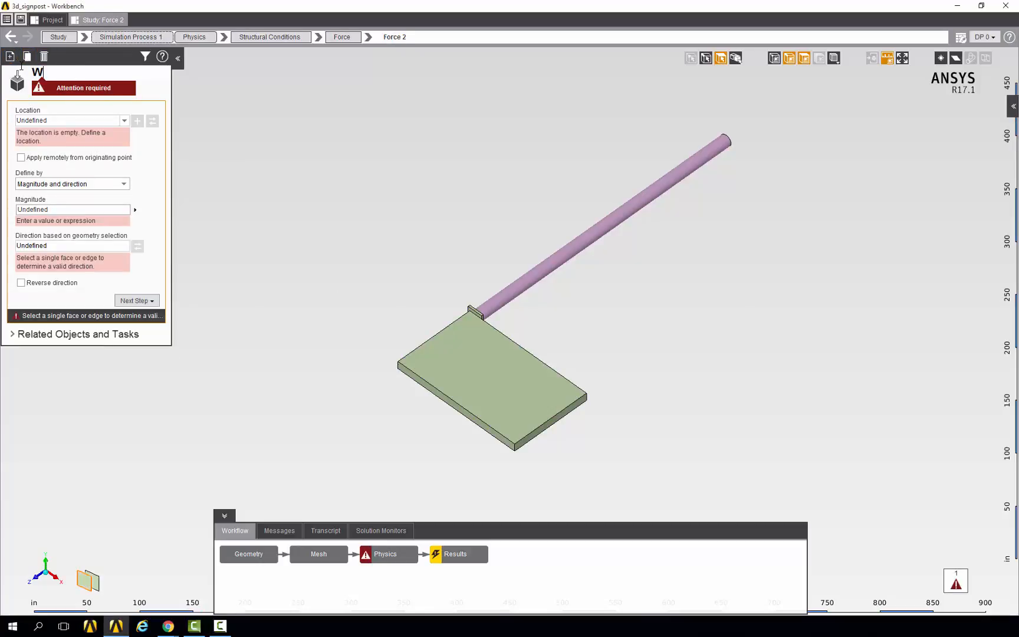
{"action": "type", "text": "Z1"}
{"action": "key", "text": "Return"}
{"action": "left_click", "coordinate": [426, 390]}
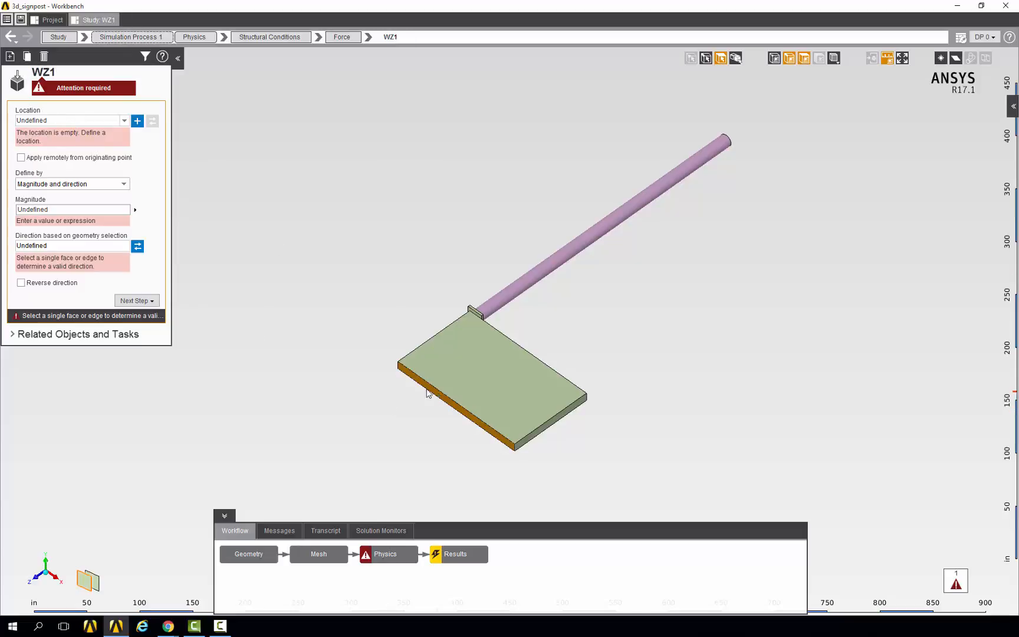
{"action": "left_click", "coordinate": [137, 121]}
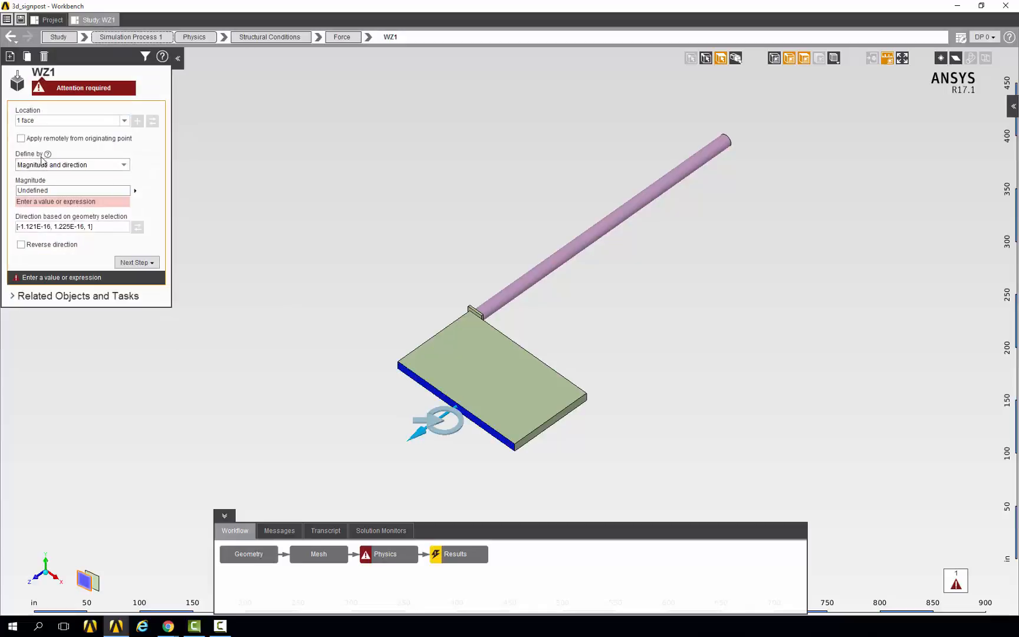
Define WZ1 by directional components with a Z component of -11700 lbf
{"action": "left_click", "coordinate": [89, 167]}
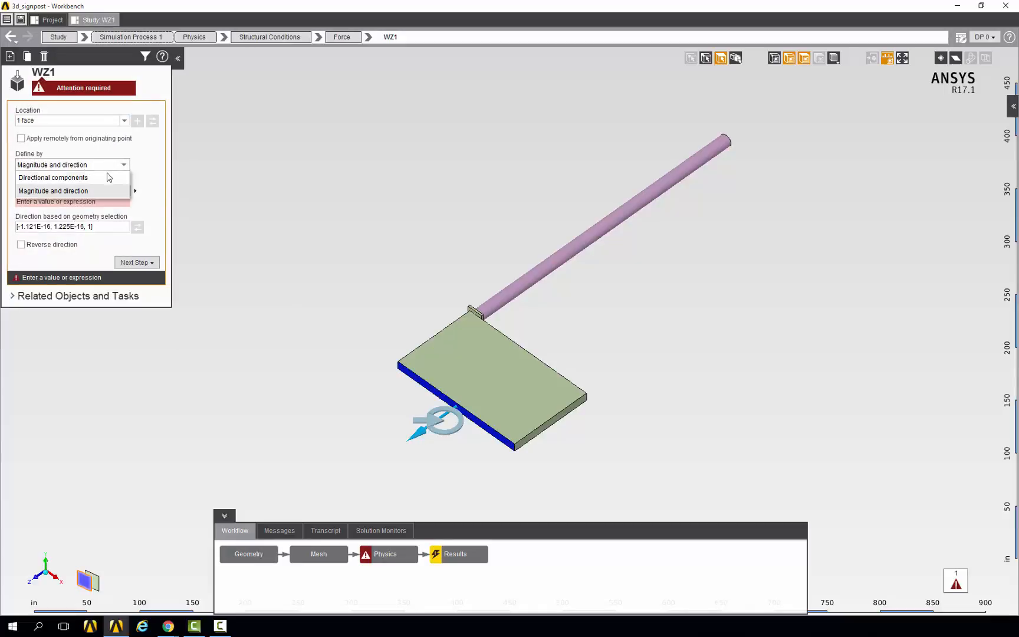
{"action": "left_click", "coordinate": [101, 177]}
{"action": "left_click", "coordinate": [65, 312]}
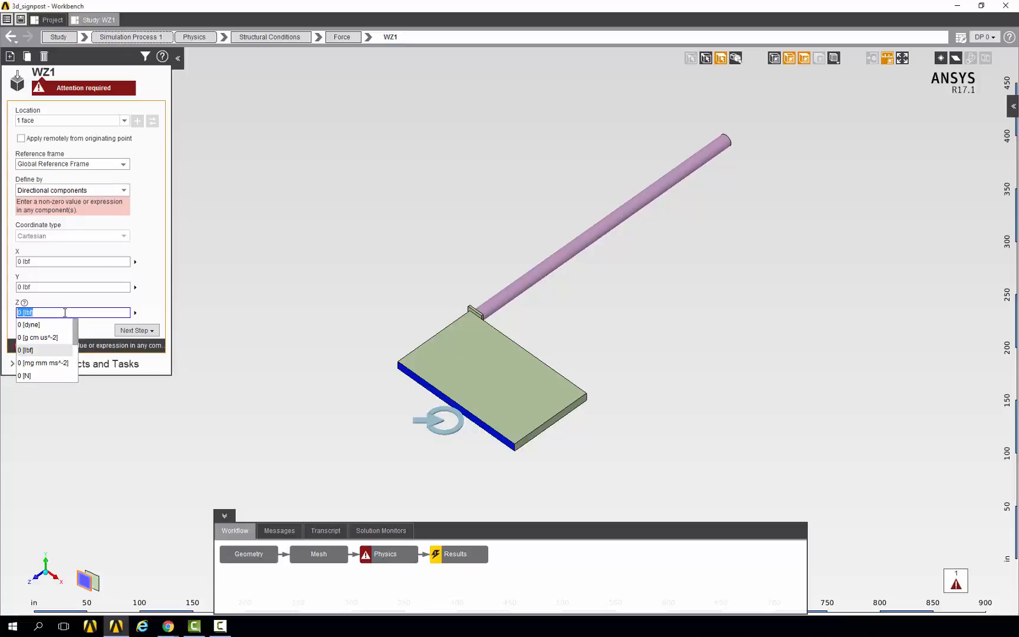
{"action": "type", "text": "-11700"}
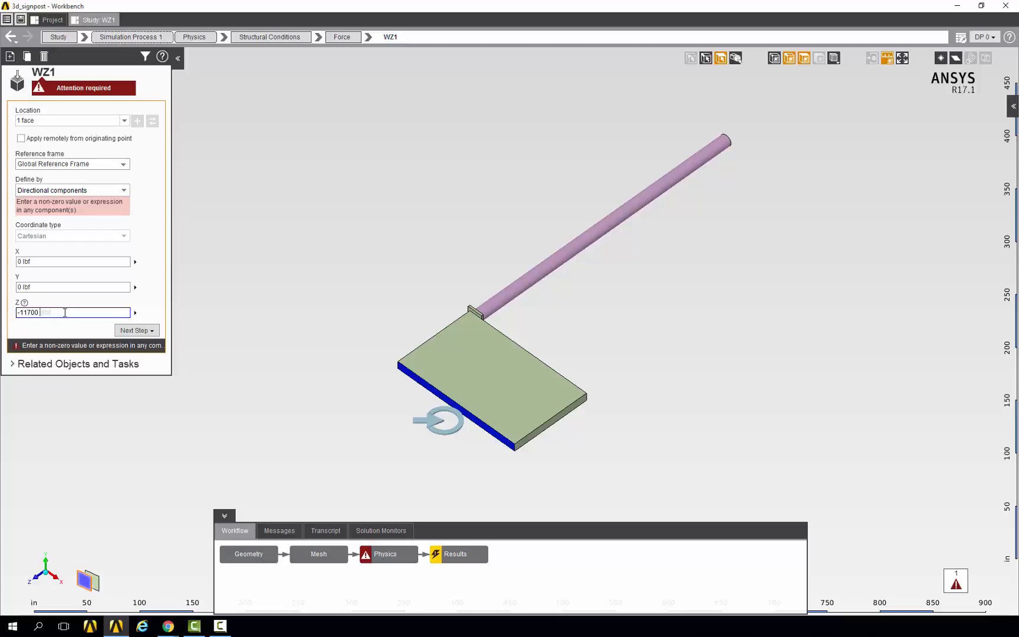
{"action": "key", "text": "Return"}
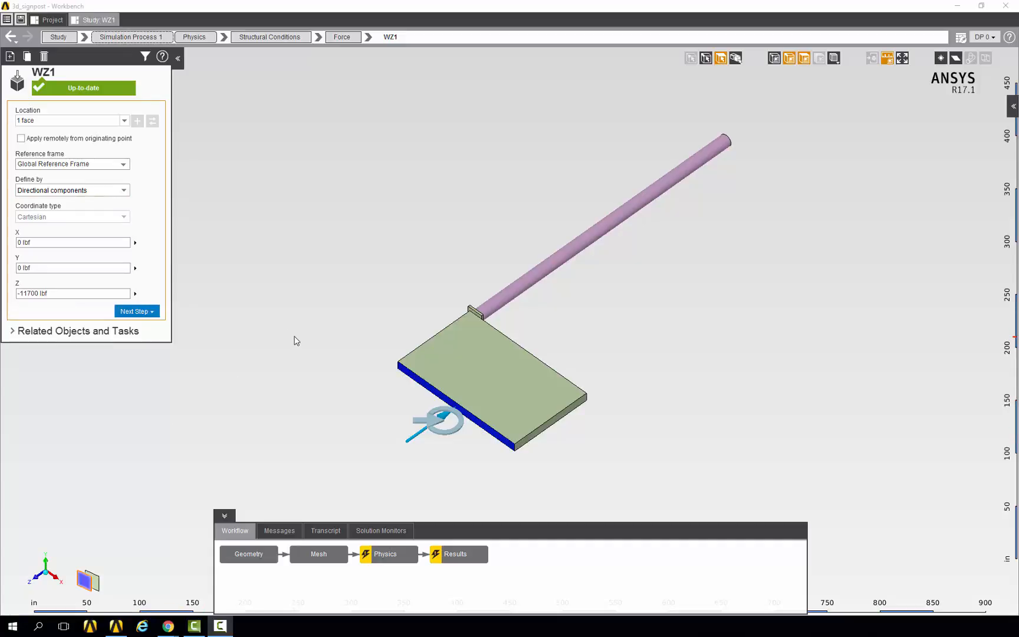
Add a pressure condition of 34.722 psi on the thin strip face running along the post and sign plate edge
{"action": "middle_click_drag", "start_coordinate": [293, 339], "coordinate": [489, 453]}
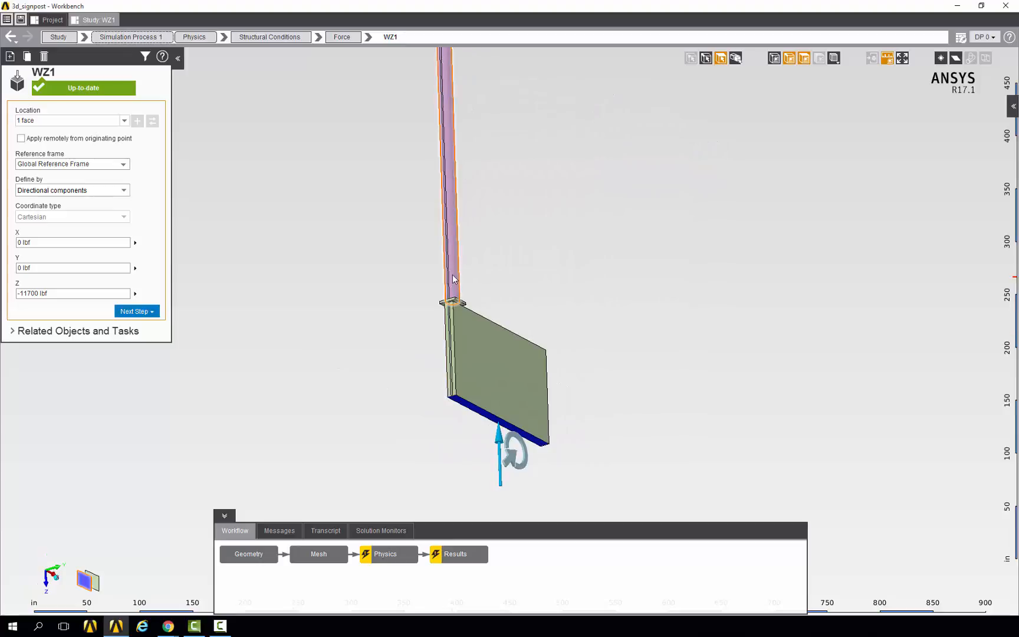
{"action": "left_click", "coordinate": [197, 38]}
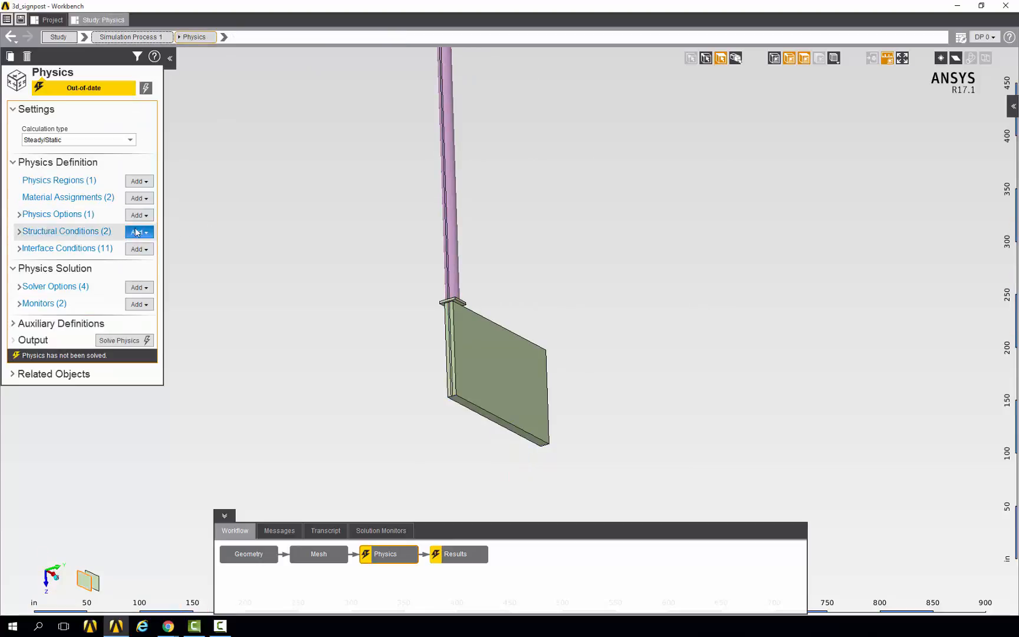
{"action": "left_click", "coordinate": [141, 233]}
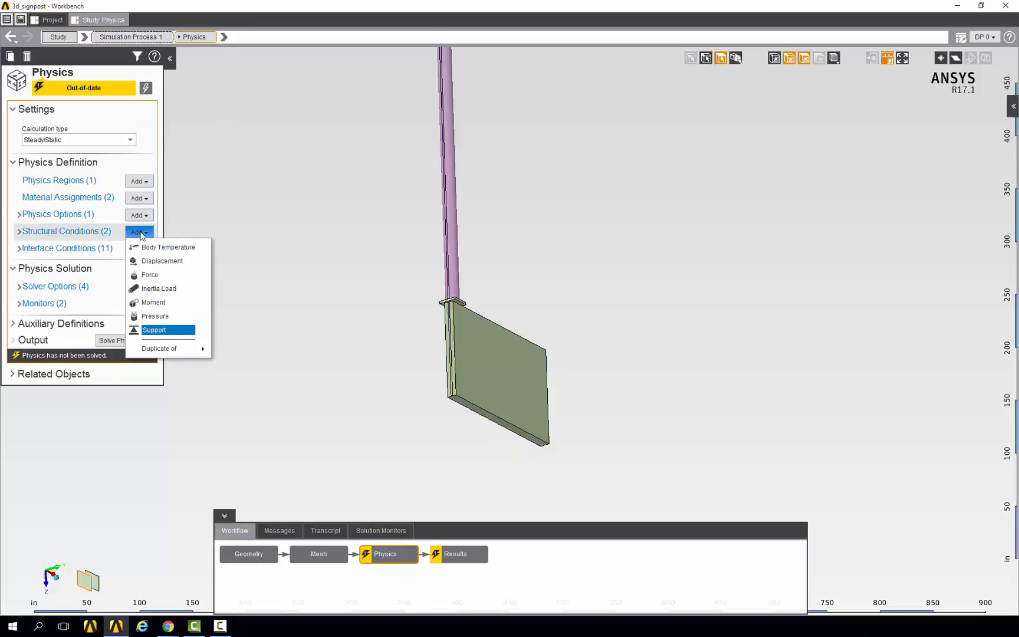
{"action": "left_click", "coordinate": [167, 317]}
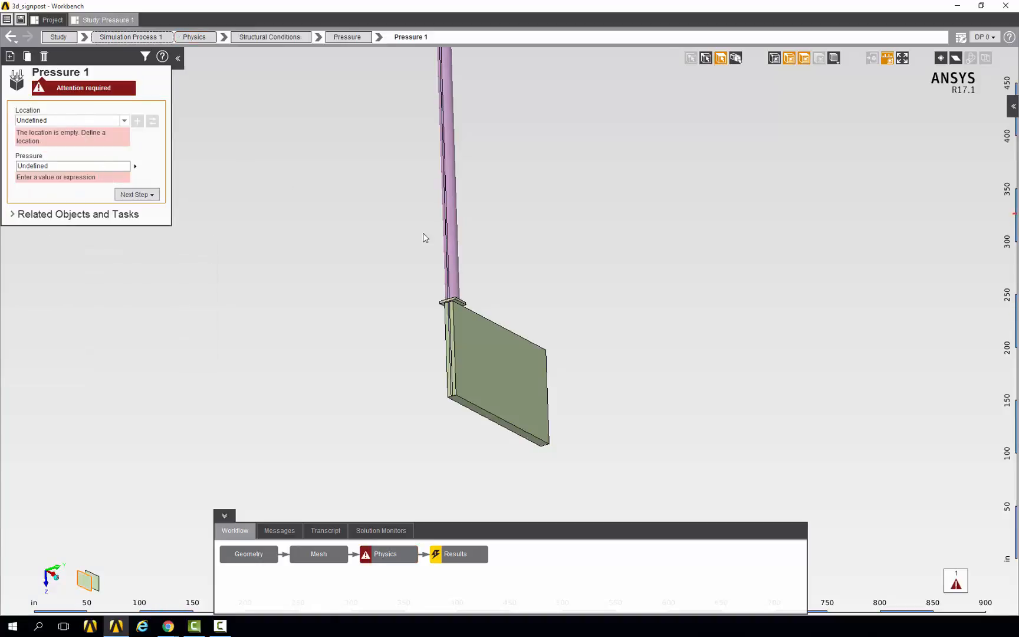
{"action": "left_click", "coordinate": [447, 241]}
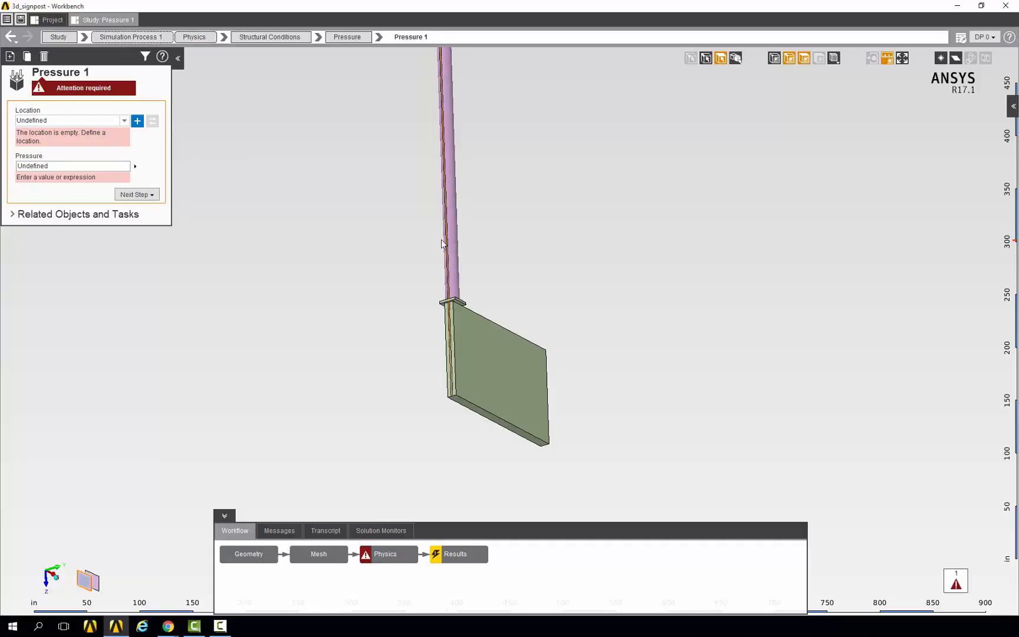
{"action": "left_click", "coordinate": [138, 122]}
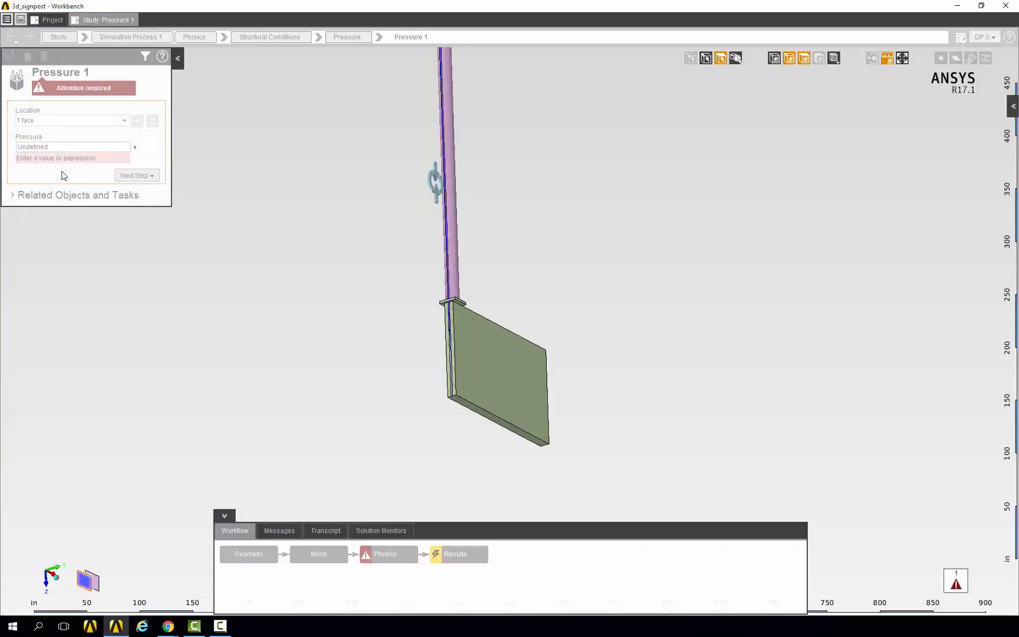
{"action": "left_click", "coordinate": [49, 147]}
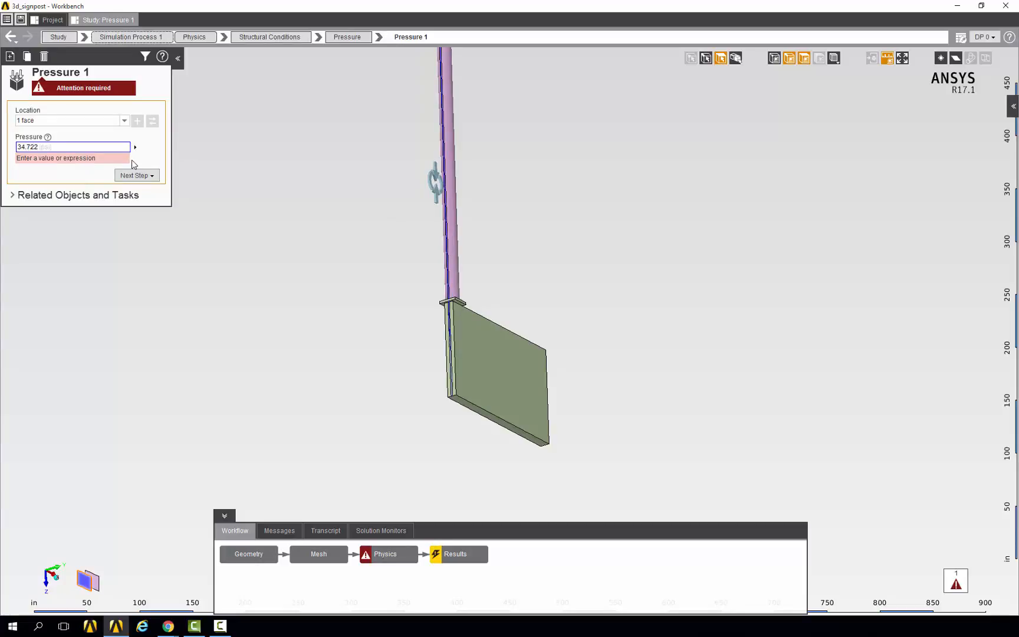
{"action": "key", "text": "Return"}
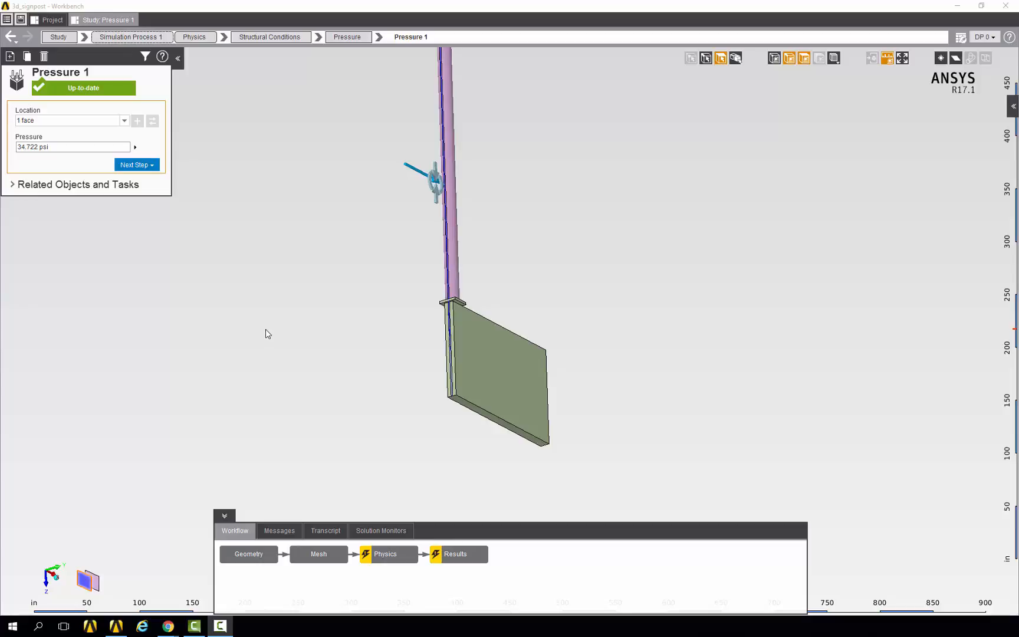
Rename the pressure condition as WX2
{"action": "double_click", "coordinate": [71, 72]}
{"action": "type", "text": "W"}
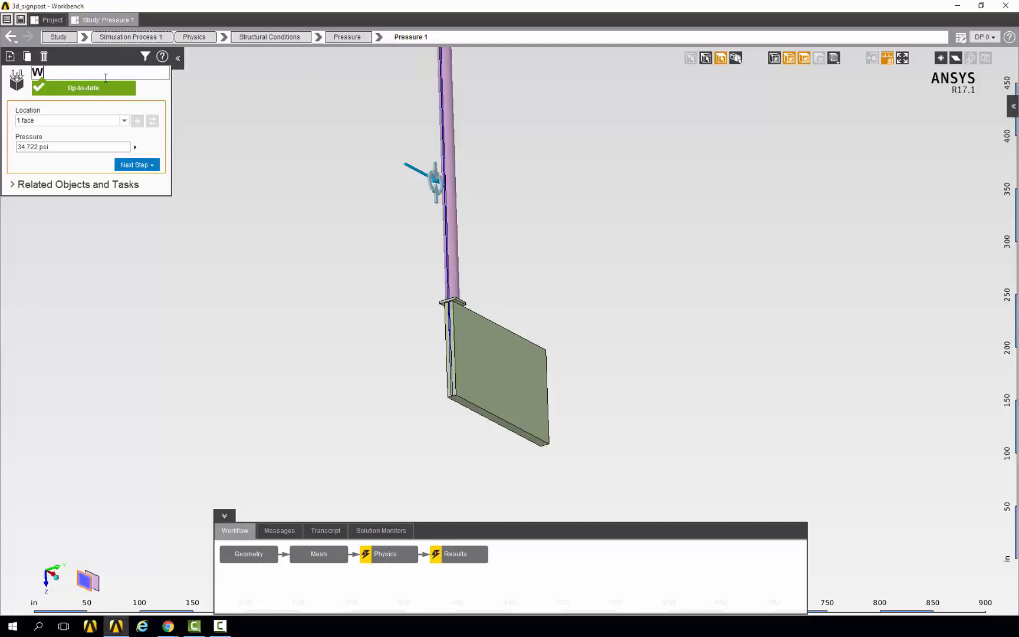
{"action": "type", "text": "X2"}
{"action": "key", "text": "Return"}
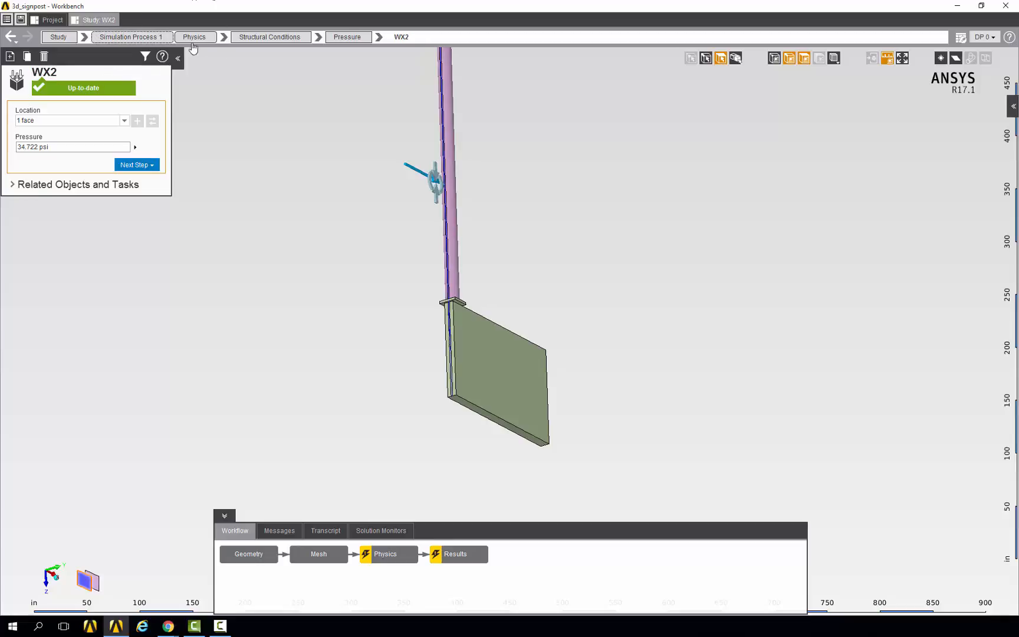
Add an inertia load to the structural conditions of the physics definition
{"action": "left_click", "coordinate": [189, 38]}
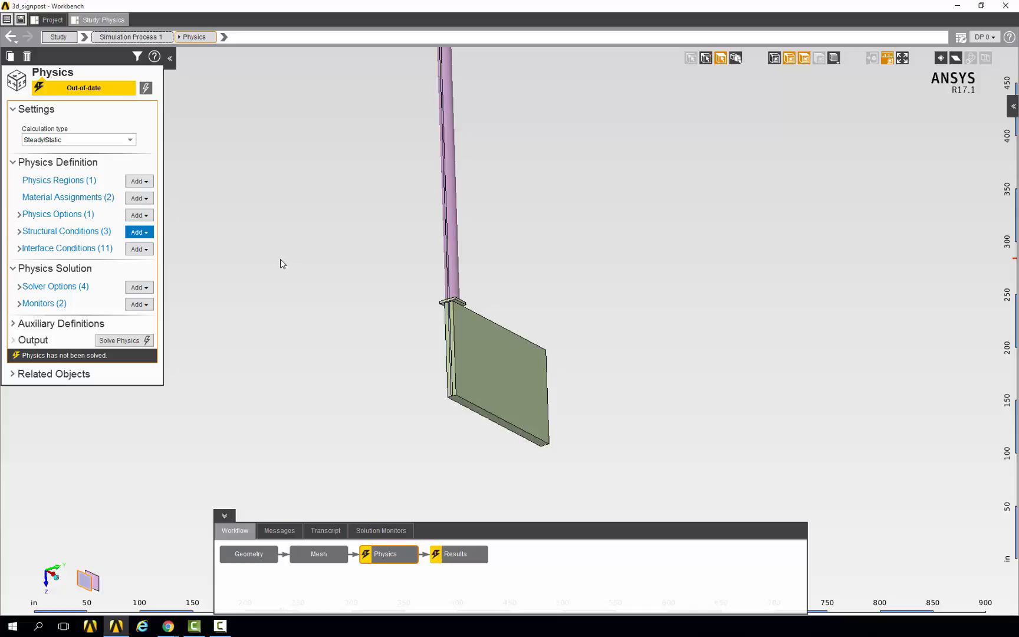
{"action": "left_click", "coordinate": [145, 232]}
{"action": "left_click", "coordinate": [158, 288]}
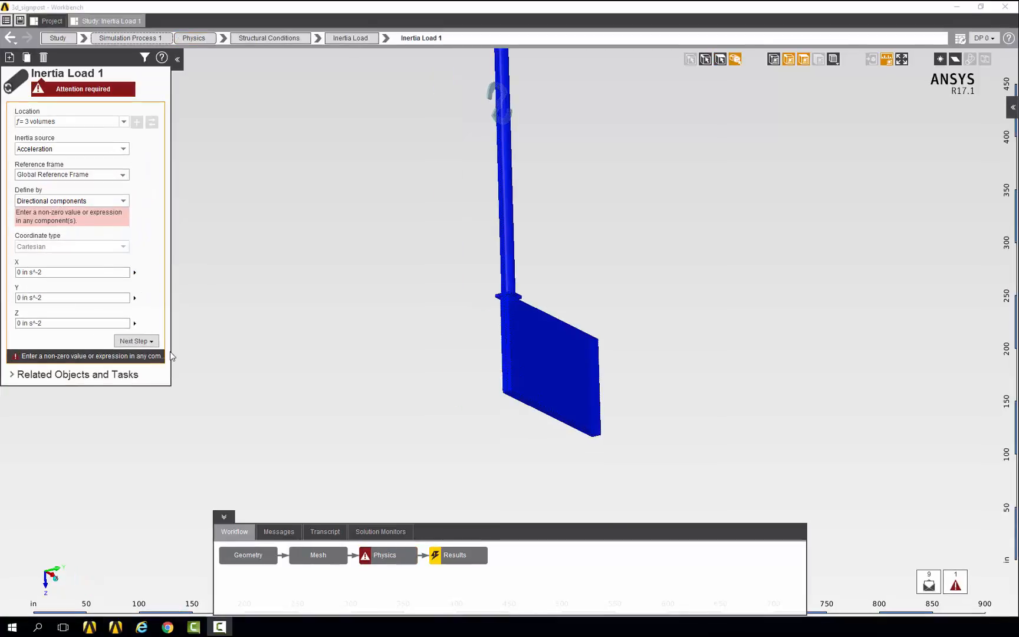
Set the inertia load's Z acceleration component to -1 [gravity]
{"action": "left_click", "coordinate": [100, 323]}
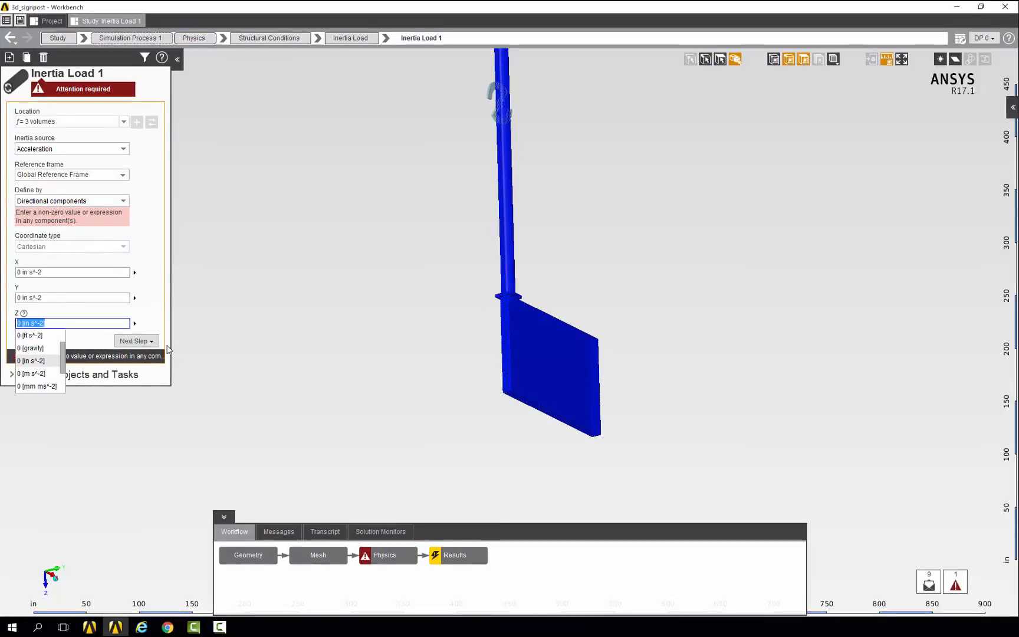
{"action": "type", "text": "-"}
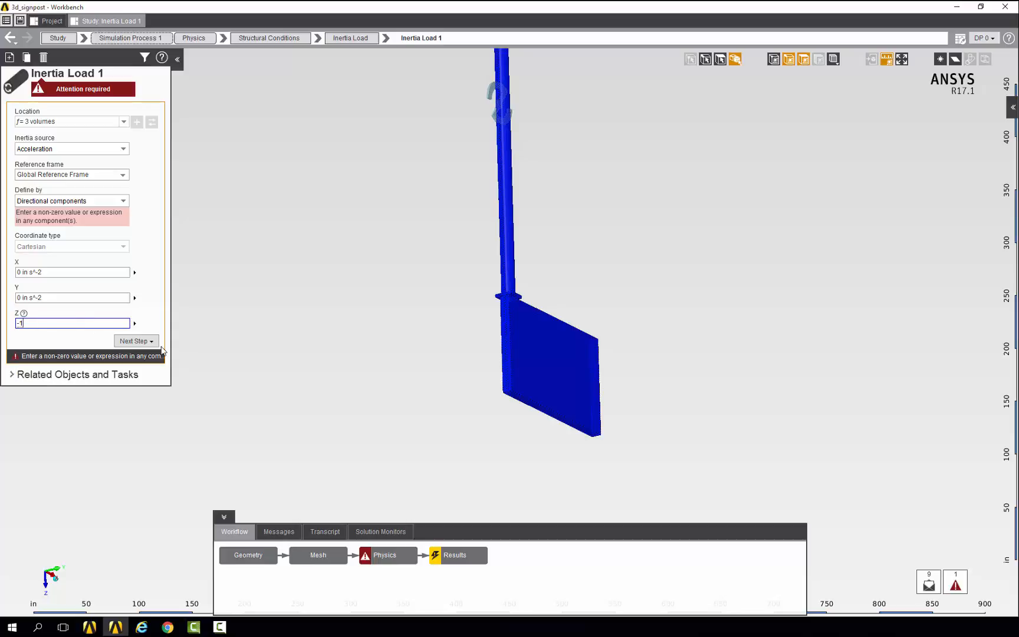
{"action": "type", "text": "1 [g"}
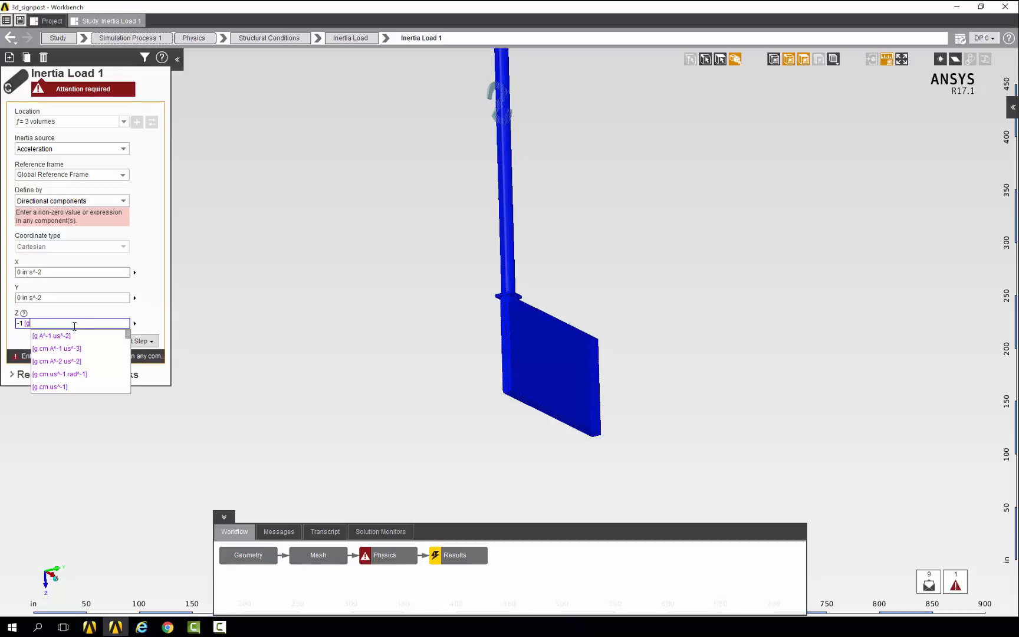
{"action": "type", "text": "ra"}
{"action": "left_click", "coordinate": [59, 337]}
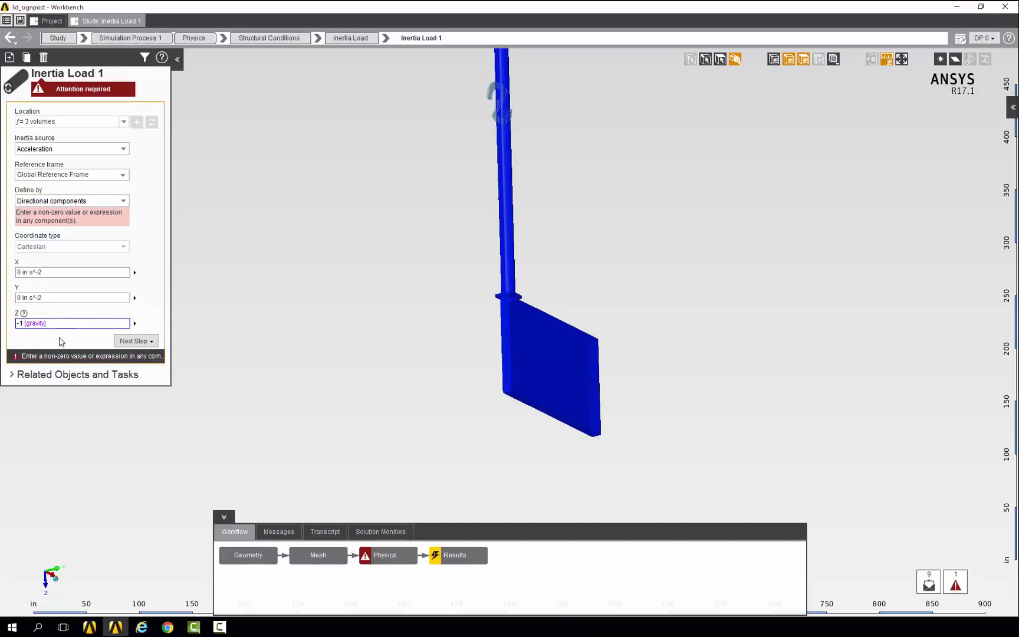
{"action": "key", "text": "Return"}
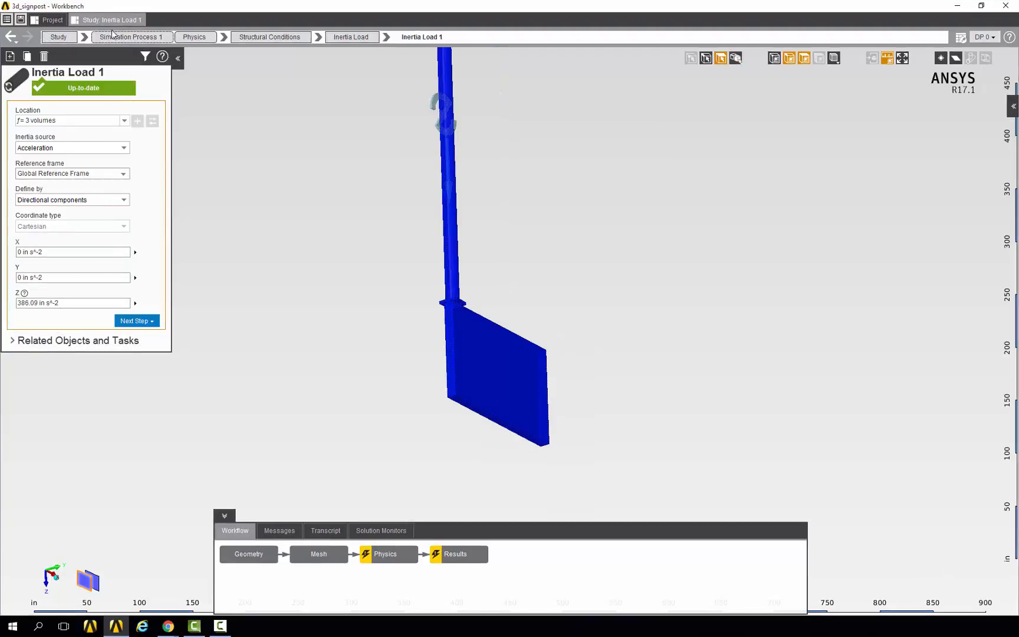
Add a fixed support located on the circular end face of the post, opposite the sign plate
{"action": "left_click", "coordinate": [194, 37]}
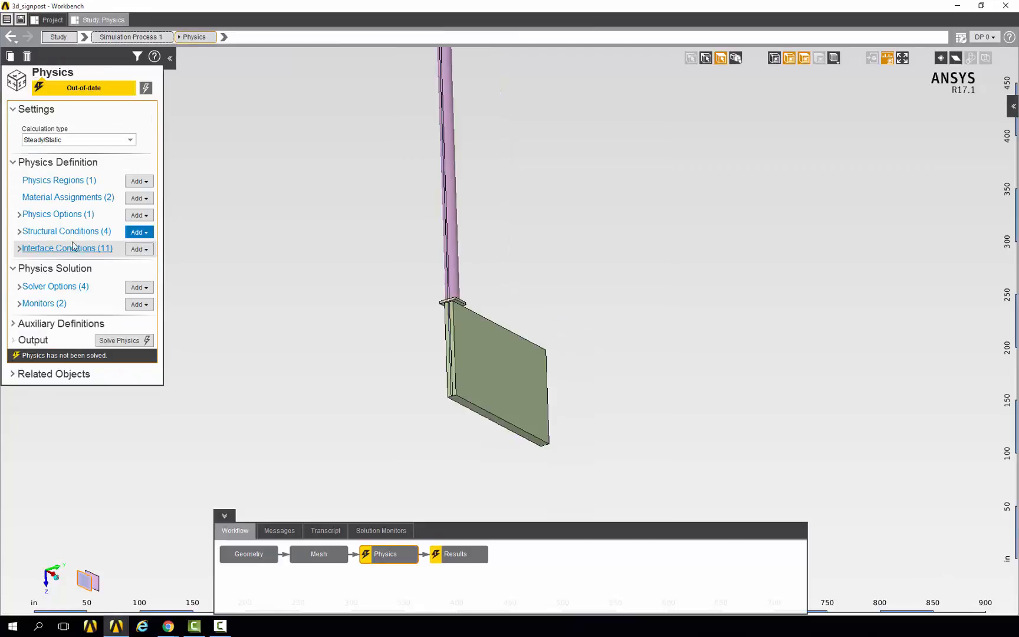
{"action": "left_click", "coordinate": [139, 232]}
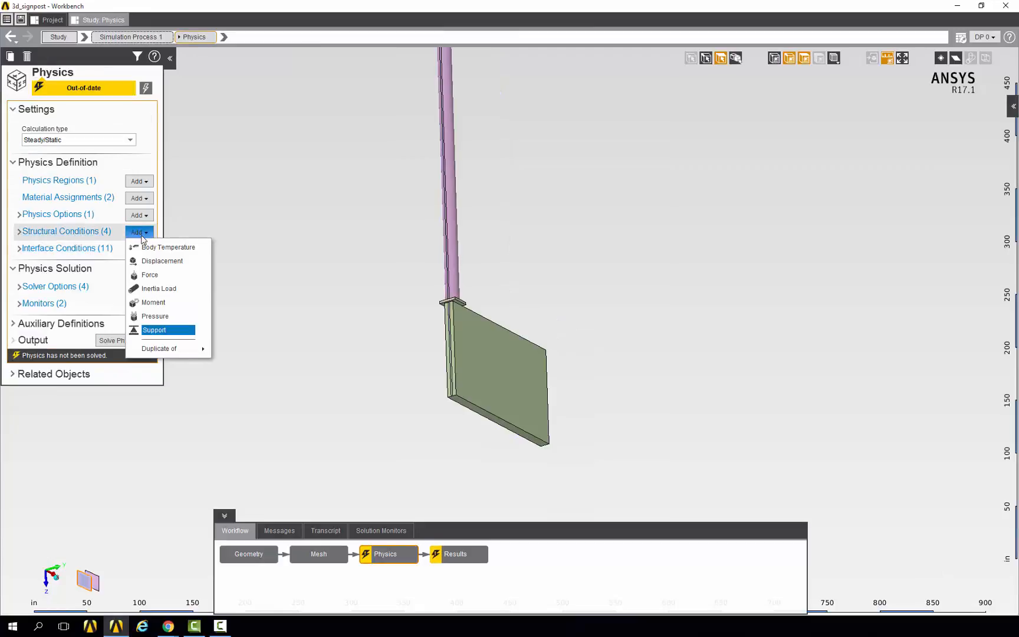
{"action": "left_click", "coordinate": [174, 332]}
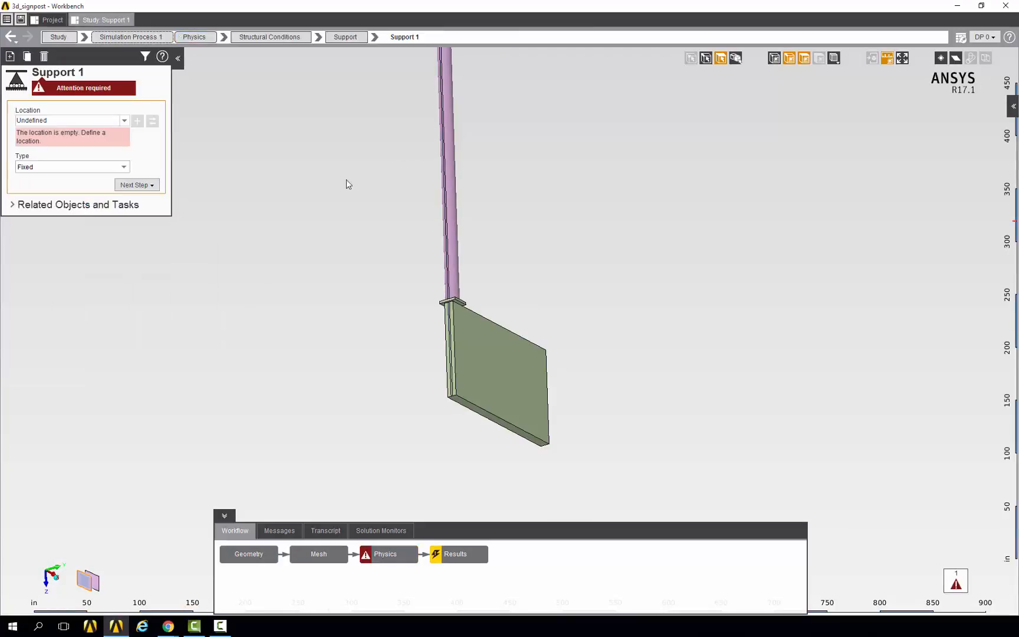
{"action": "middle_click_drag", "start_coordinate": [359, 131], "coordinate": [319, 416]}
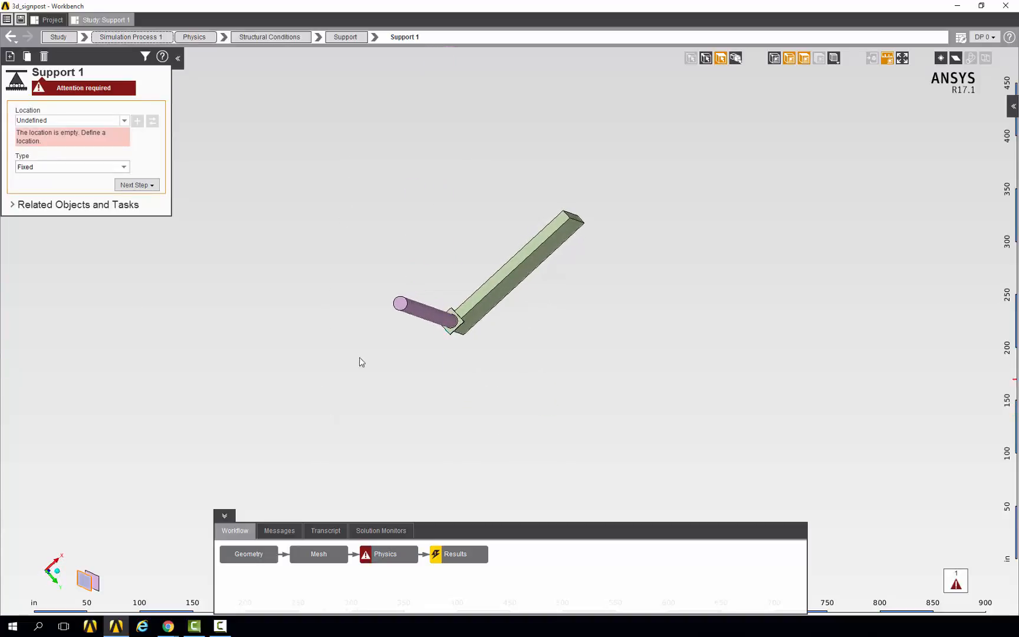
{"action": "left_click", "coordinate": [401, 305]}
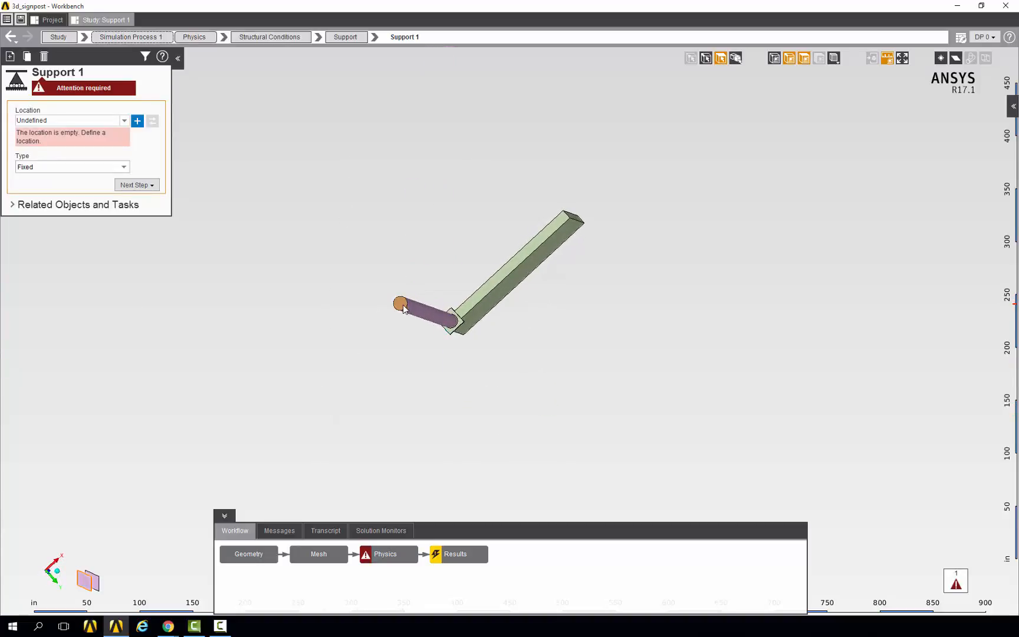
{"action": "left_click", "coordinate": [137, 121]}
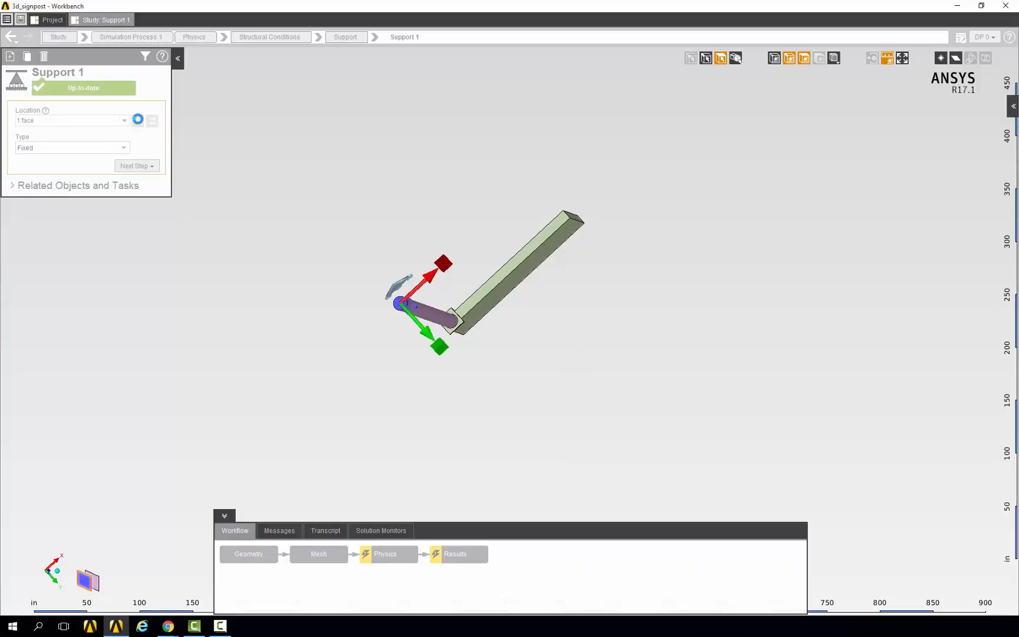
Solve the physics of the signpost simulation
{"action": "left_click", "coordinate": [193, 42]}
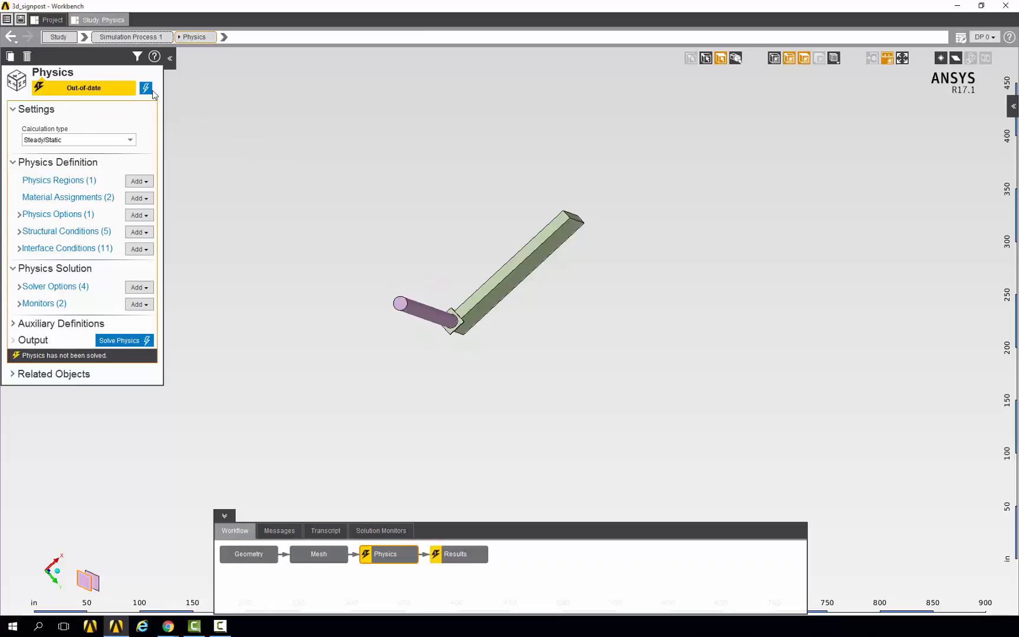
{"action": "left_click", "coordinate": [144, 90]}
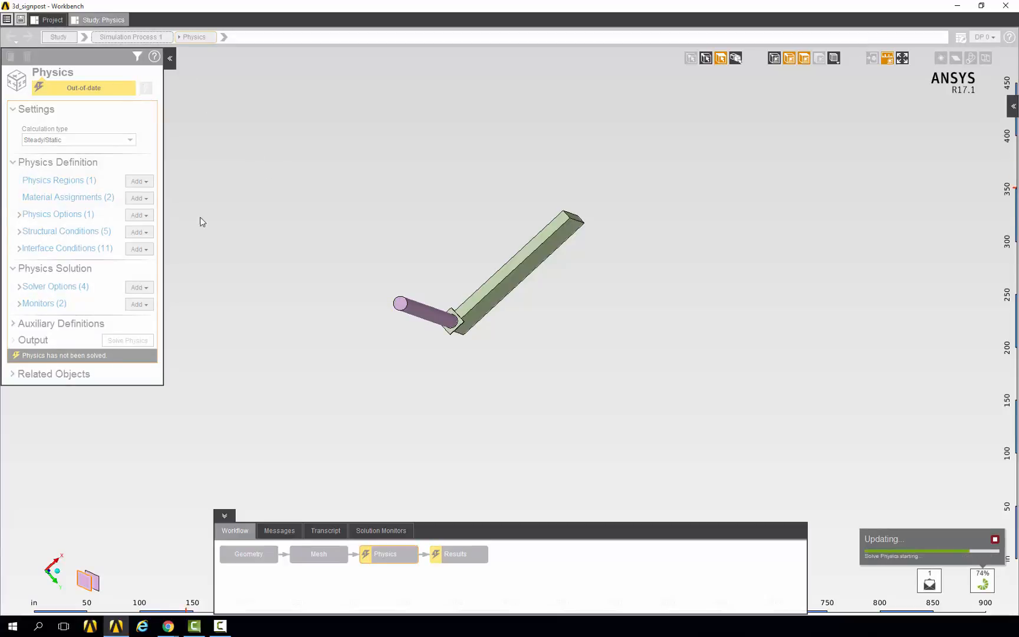